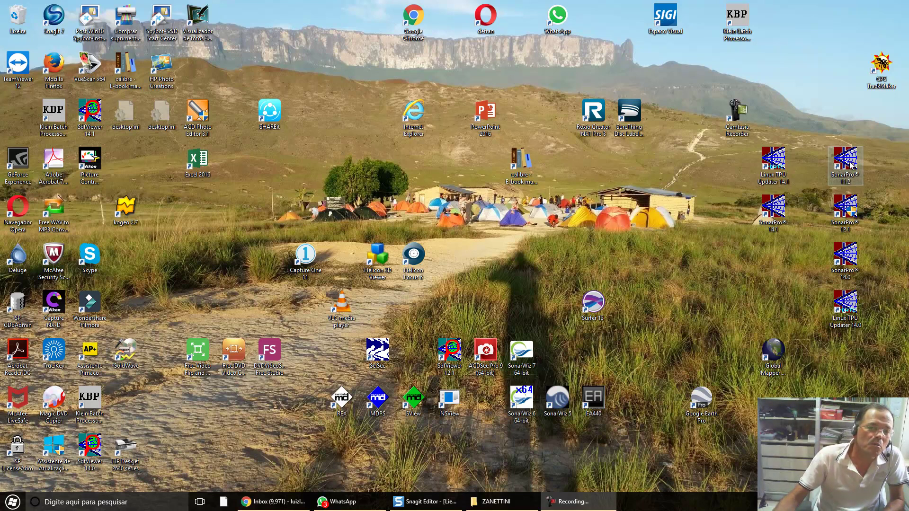
Launch SonarPro 11.2 and load the sonar data file fran110728120200.sdf from the sonar dados folder
{"action": "double_click", "coordinate": [851, 165]}
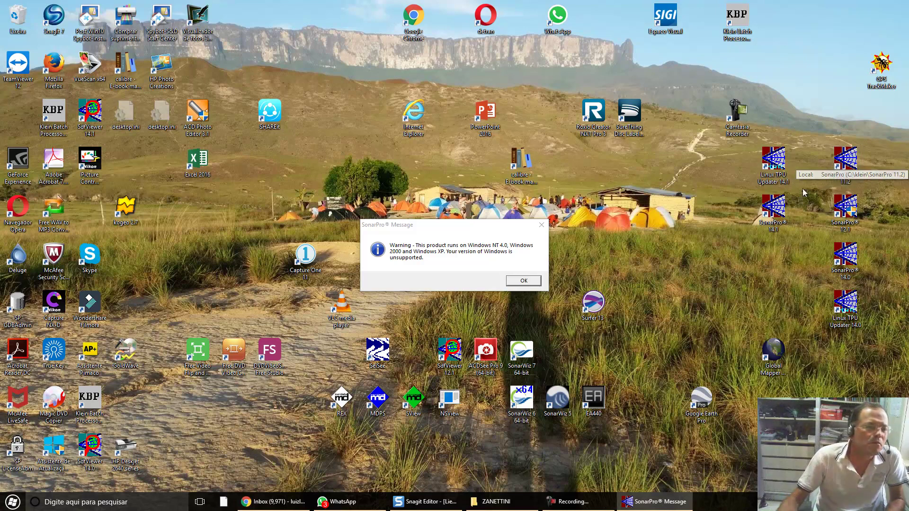
{"action": "left_click", "coordinate": [525, 281]}
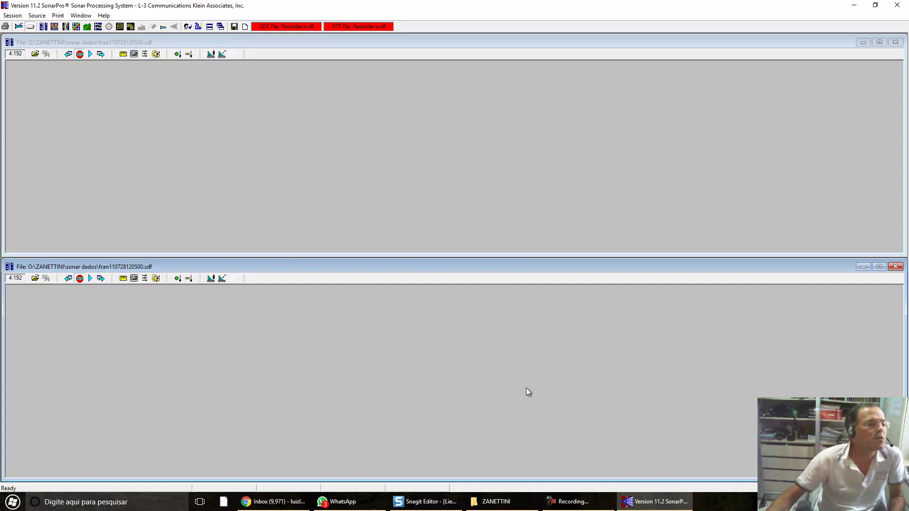
{"action": "left_click", "coordinate": [37, 54]}
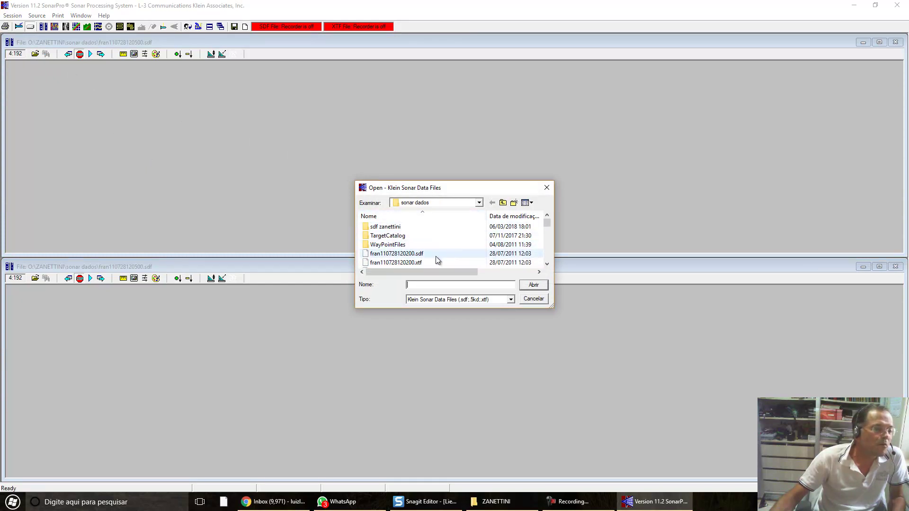
{"action": "scroll", "coordinate": [441, 239], "scroll_direction": "down", "scroll_amount": 1}
{"action": "scroll", "coordinate": [441, 240], "scroll_direction": "up", "scroll_amount": 1}
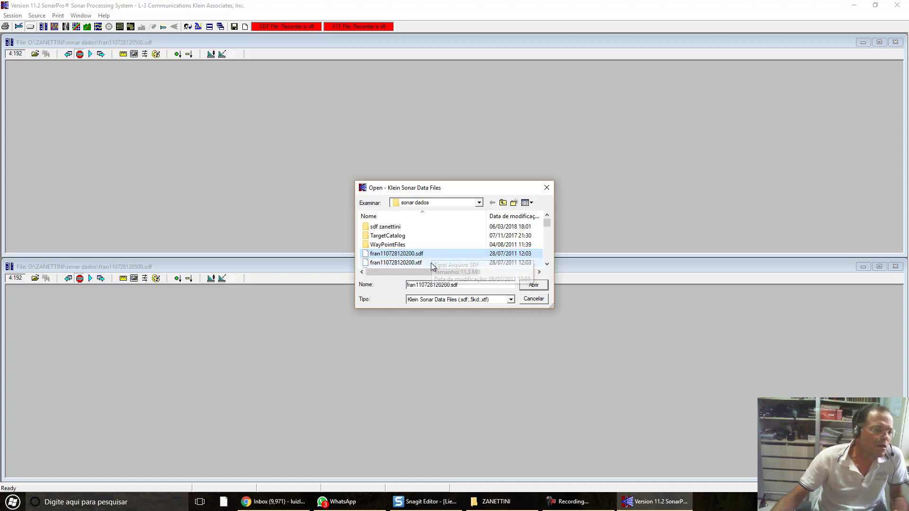
{"action": "left_click", "coordinate": [430, 263]}
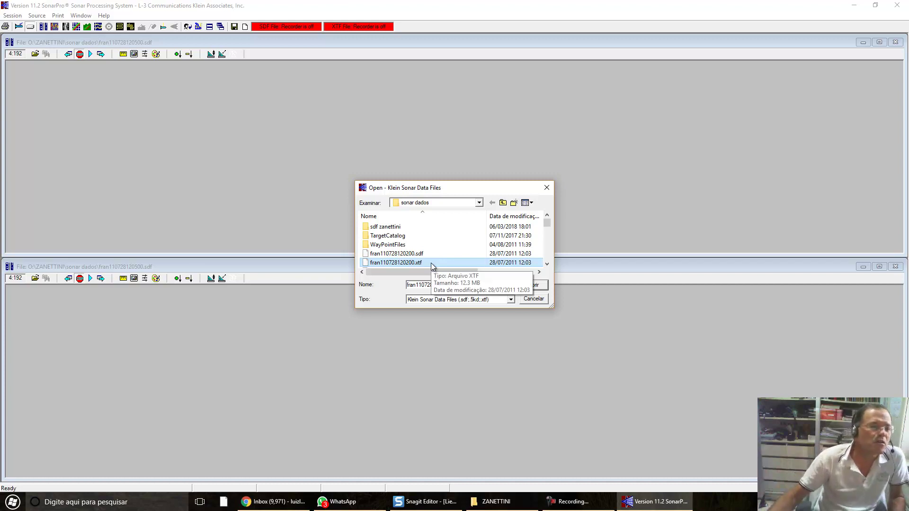
{"action": "left_click", "coordinate": [436, 254]}
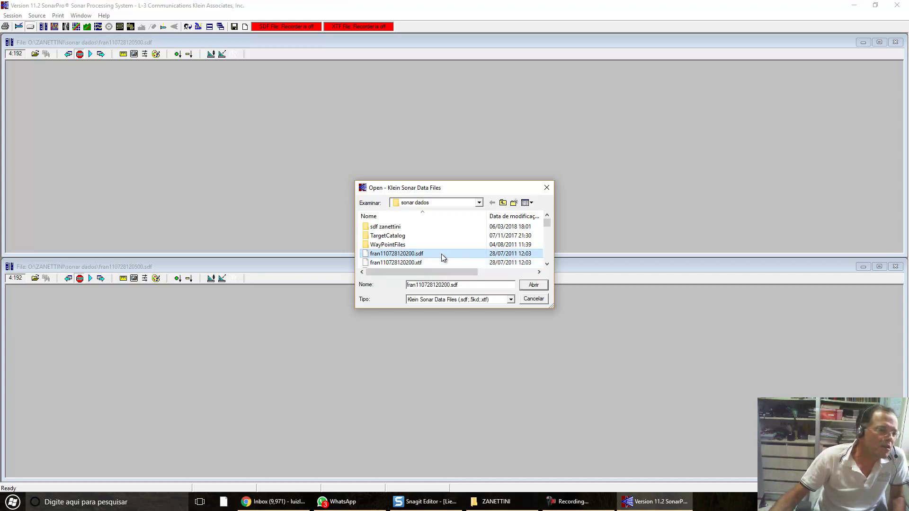
{"action": "left_click", "coordinate": [539, 285]}
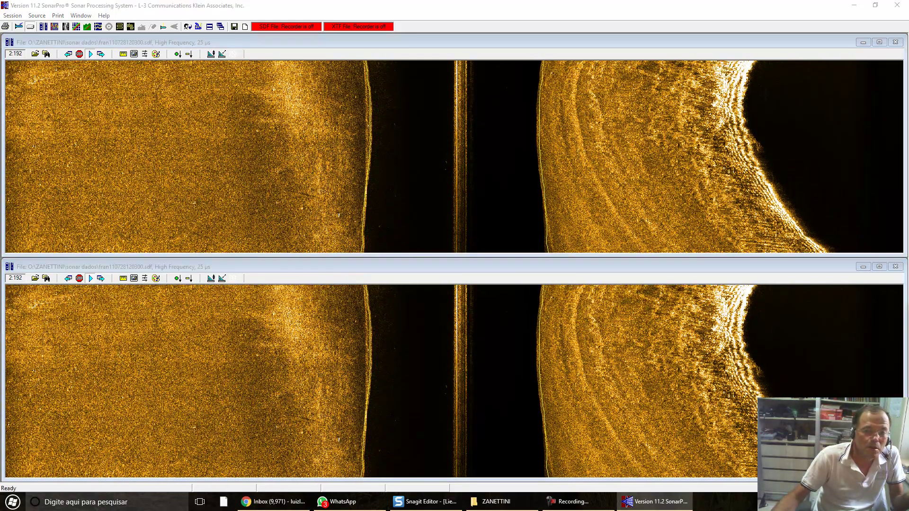
Set the sonar frequency of the lower sonar viewer to Low
{"action": "right_click", "coordinate": [187, 349]}
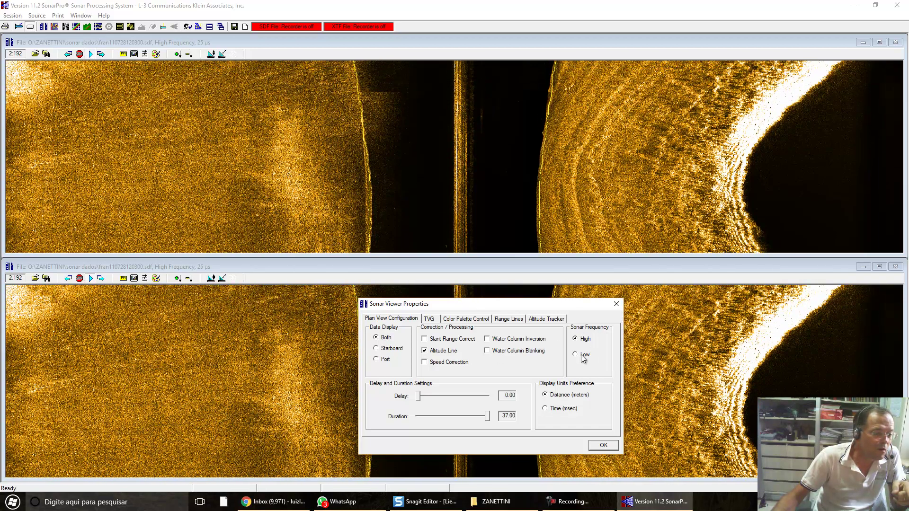
{"action": "left_click", "coordinate": [578, 354]}
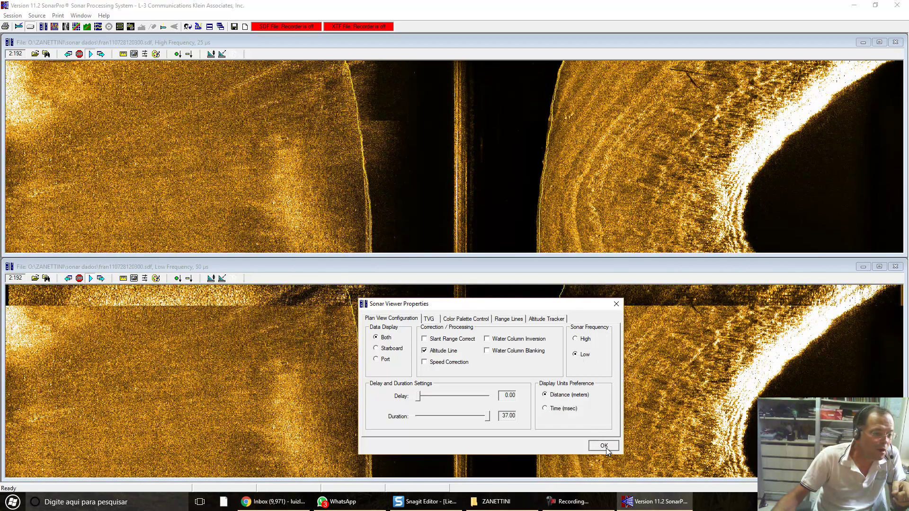
{"action": "left_click", "coordinate": [604, 445]}
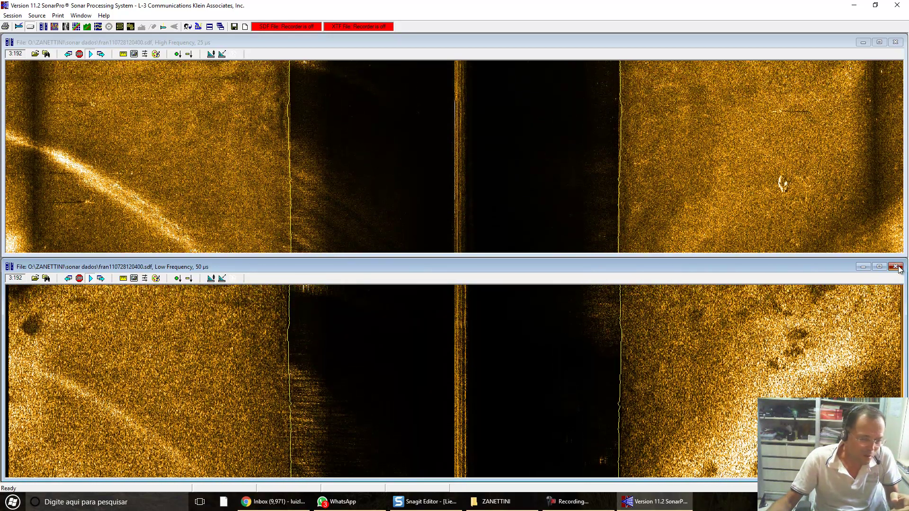
Close the low-frequency sonar viewer and speed up the playback in the remaining high-frequency viewer
{"action": "left_click", "coordinate": [895, 267]}
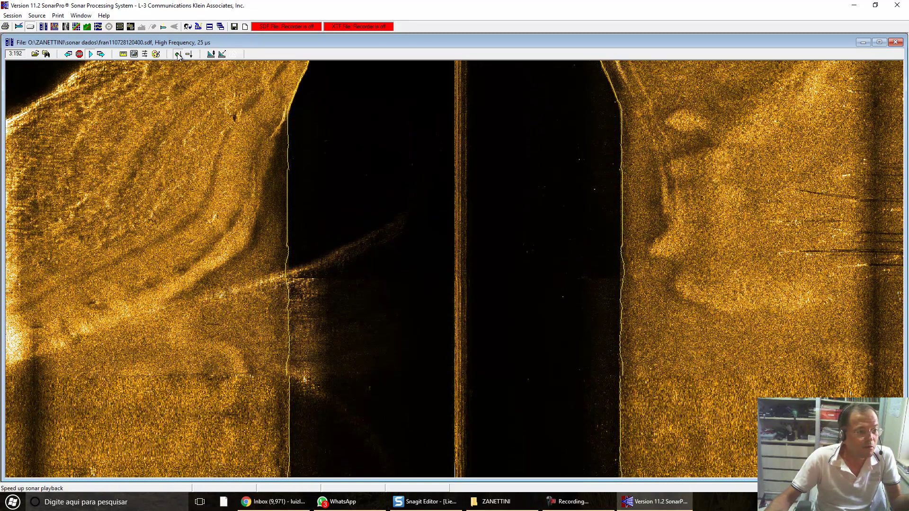
{"action": "left_click", "coordinate": [178, 56]}
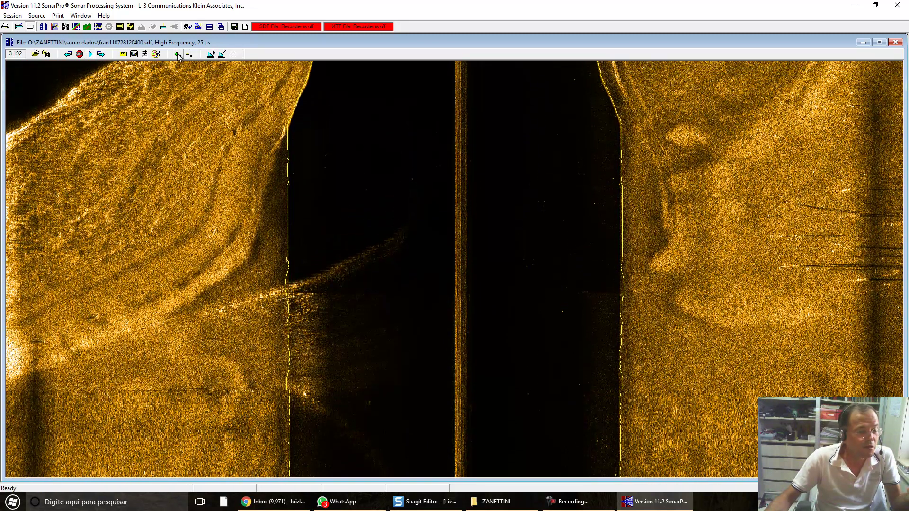
{"action": "left_click", "coordinate": [178, 56]}
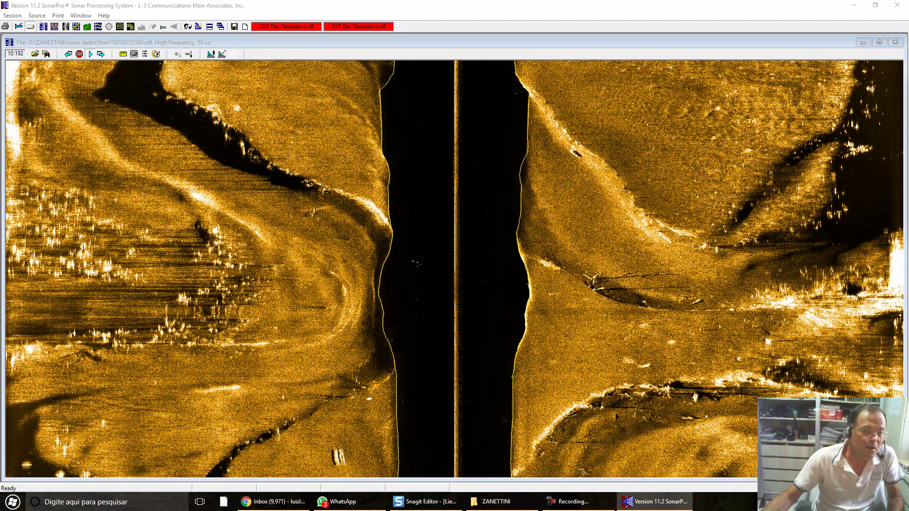
Enable Slant Range Correct in the sonar viewer, switching it off once to compare the image with and without the correction
{"action": "right_click", "coordinate": [666, 173]}
{"action": "left_click_drag", "start_coordinate": [665, 174], "coordinate": [652, 190]}
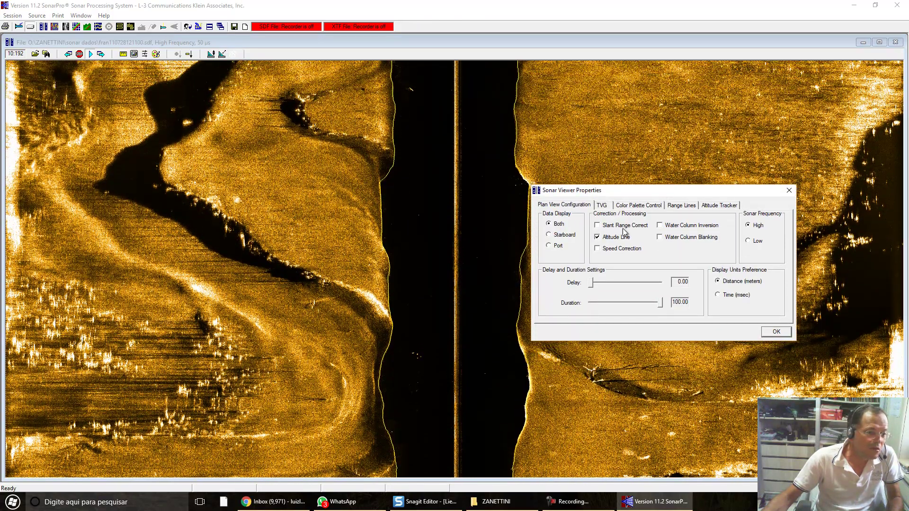
{"action": "left_click", "coordinate": [598, 226]}
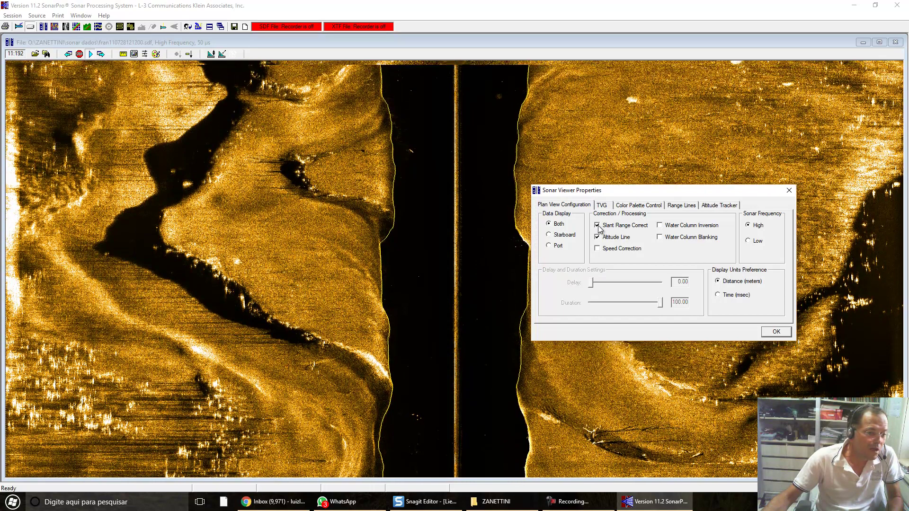
{"action": "left_click_drag", "start_coordinate": [634, 189], "coordinate": [716, 329]}
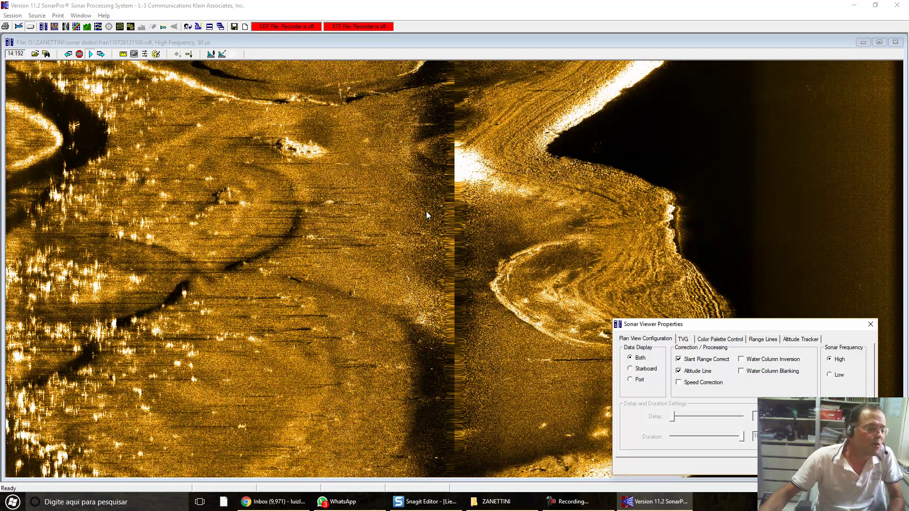
{"action": "left_click", "coordinate": [678, 359]}
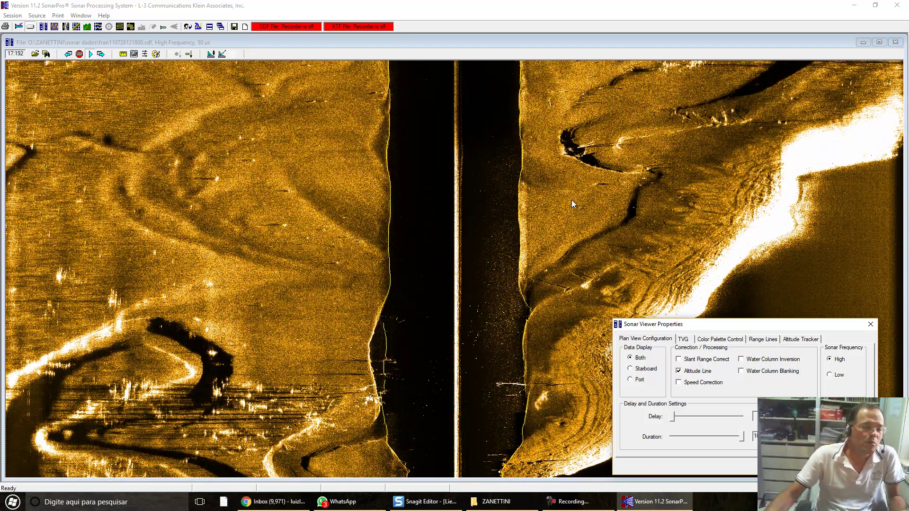
{"action": "left_click", "coordinate": [698, 360]}
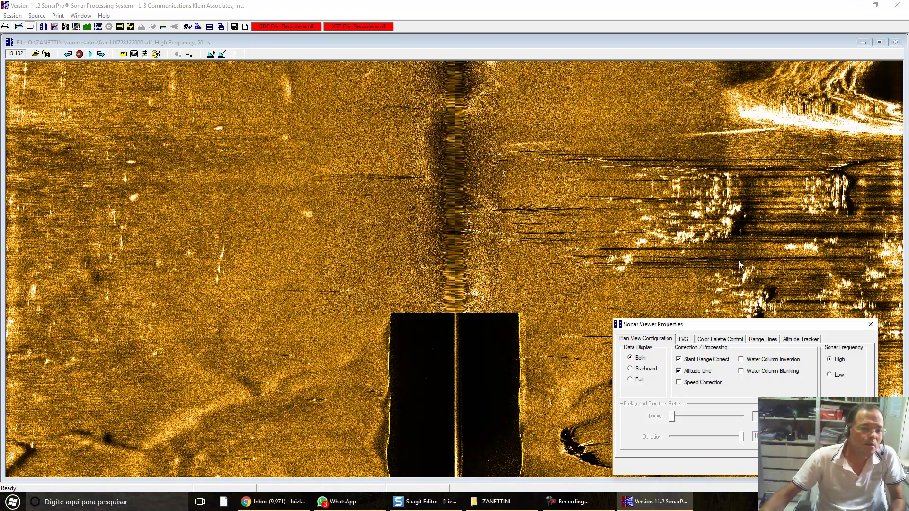
Change the sonar color palette by lowering Saturation Start to its minimum, enabling Inverse Video and raising Hue Start
{"action": "left_click", "coordinate": [733, 339]}
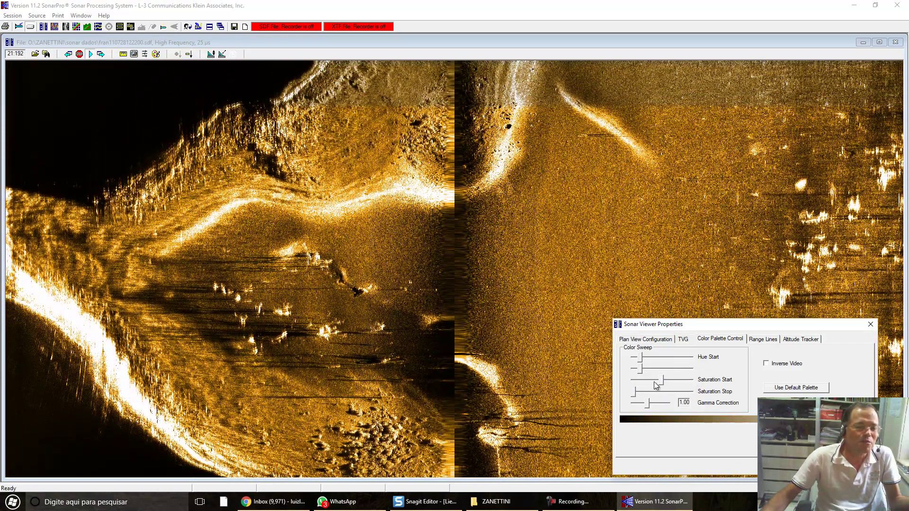
{"action": "left_click_drag", "start_coordinate": [661, 380], "coordinate": [631, 382]}
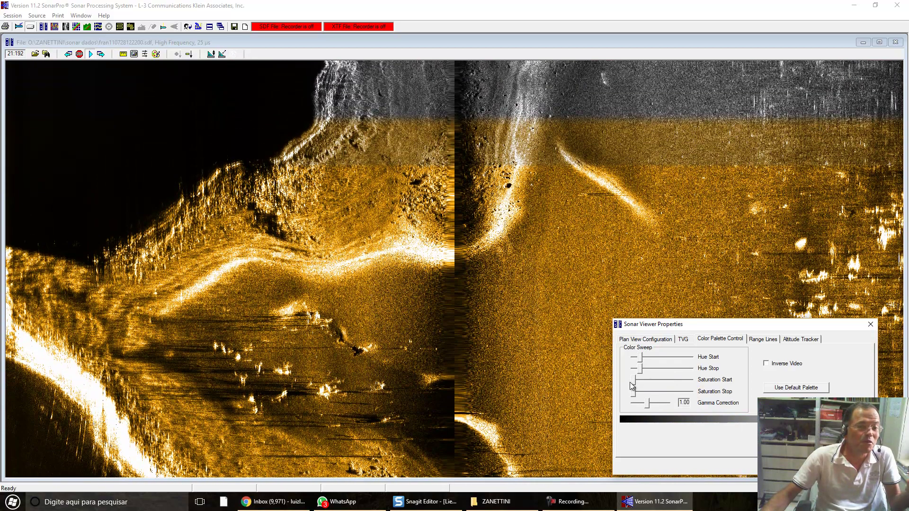
{"action": "left_click", "coordinate": [766, 364]}
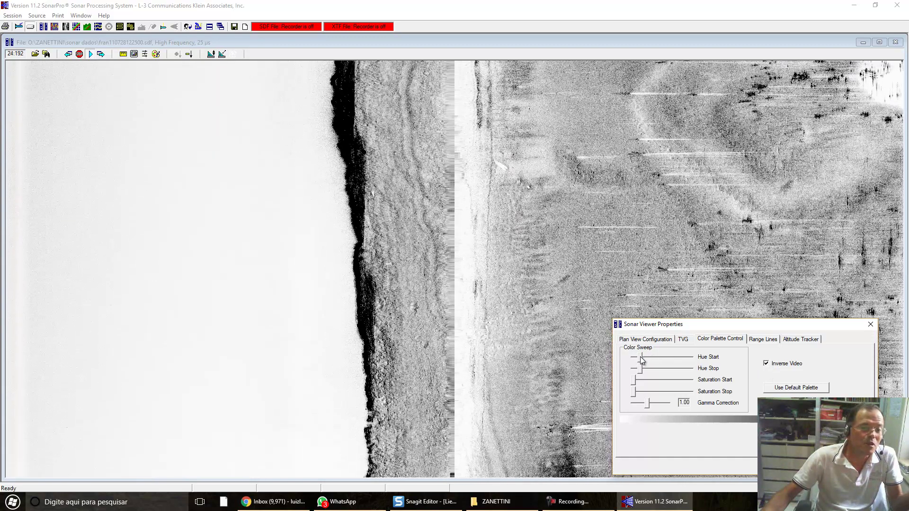
{"action": "left_click_drag", "start_coordinate": [640, 359], "coordinate": [633, 382]}
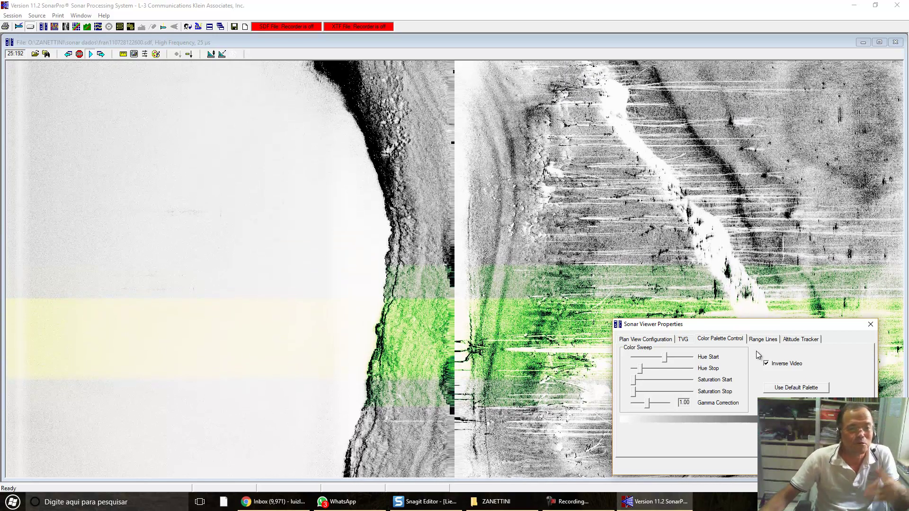
Turn off Slant Range Correct in the plan view configuration and close the viewer properties
{"action": "left_click", "coordinate": [665, 339]}
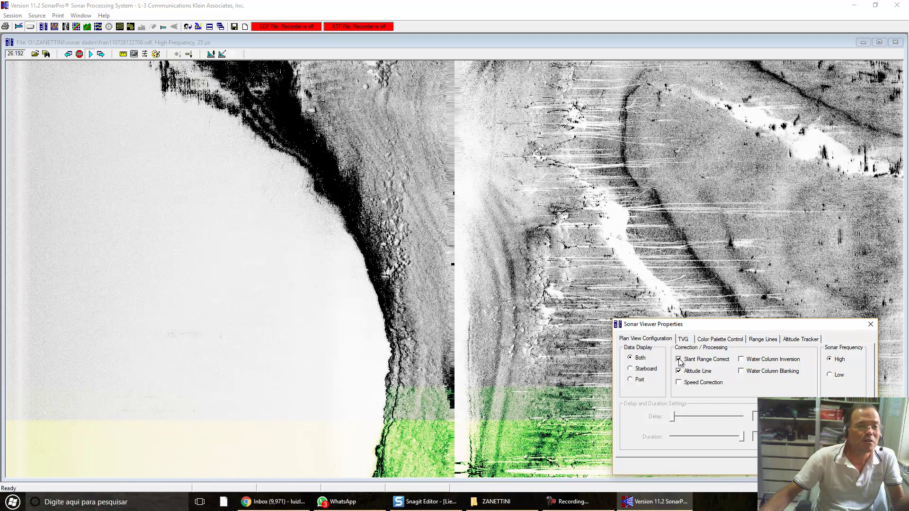
{"action": "left_click", "coordinate": [679, 359]}
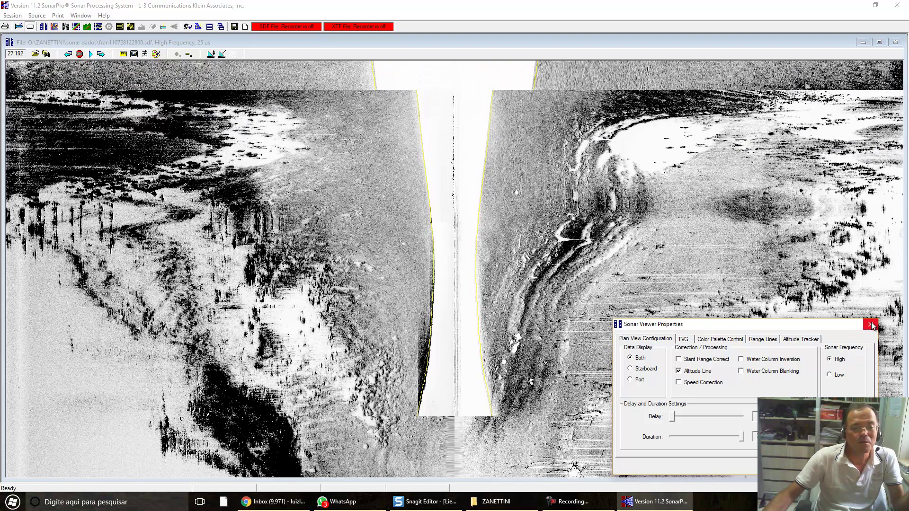
{"action": "left_click", "coordinate": [869, 324]}
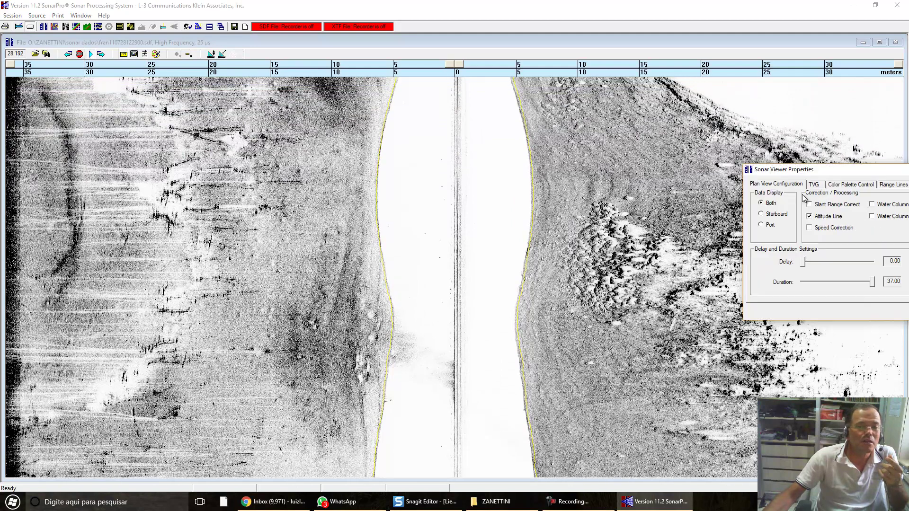
Re-enable Slant Range Correct for the sonar viewer and close its properties
{"action": "left_click_drag", "start_coordinate": [849, 166], "coordinate": [626, 204]}
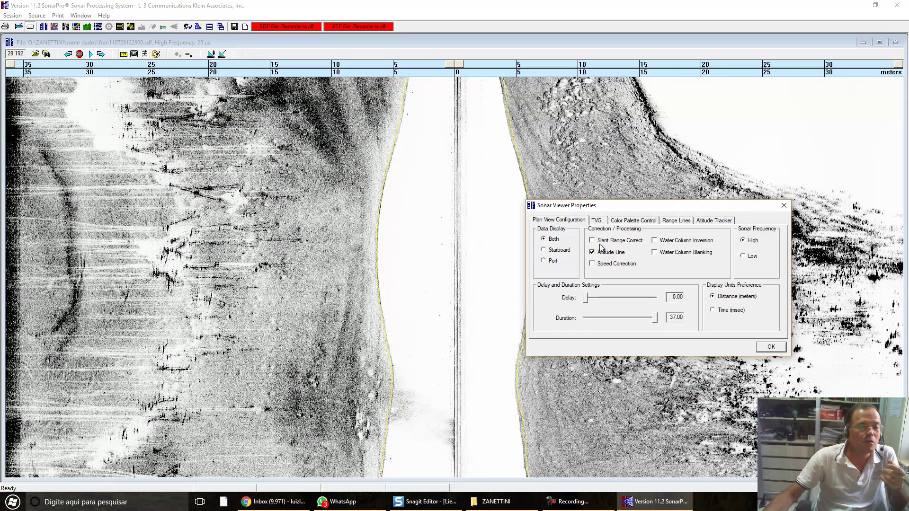
{"action": "left_click", "coordinate": [592, 240]}
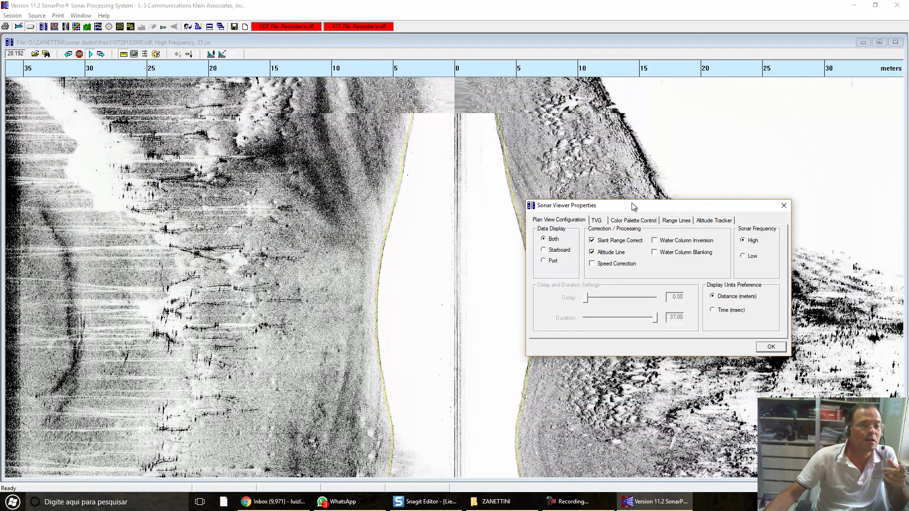
{"action": "left_click_drag", "start_coordinate": [643, 207], "coordinate": [689, 319]}
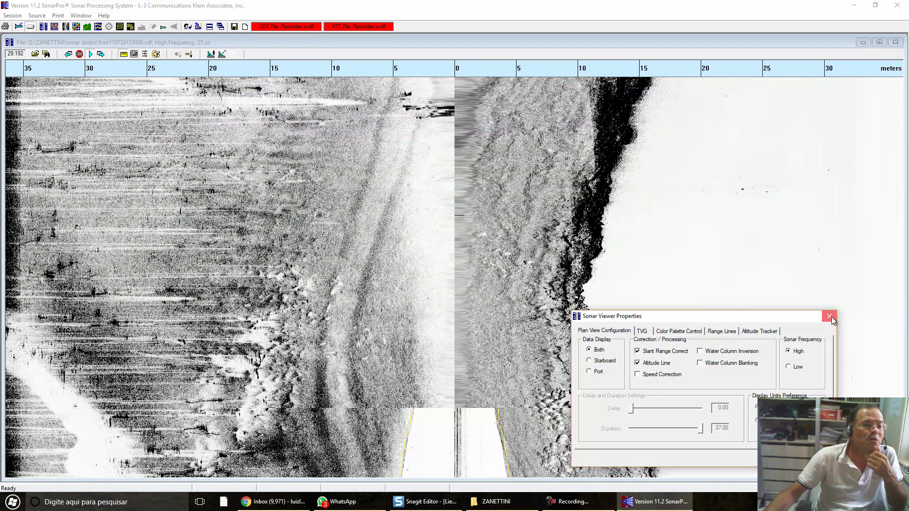
{"action": "left_click", "coordinate": [829, 316]}
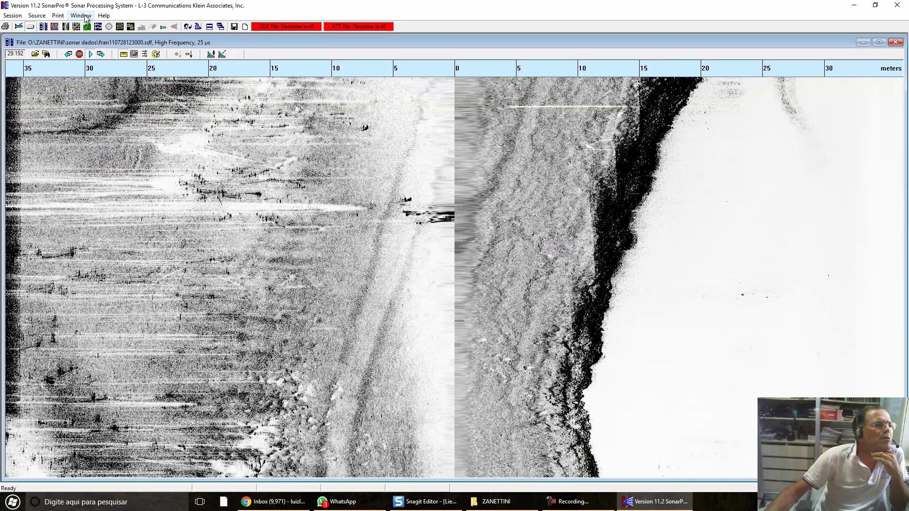
Open a Navigation window and bring the wider survey track and sonar swath into view
{"action": "left_click", "coordinate": [83, 15]}
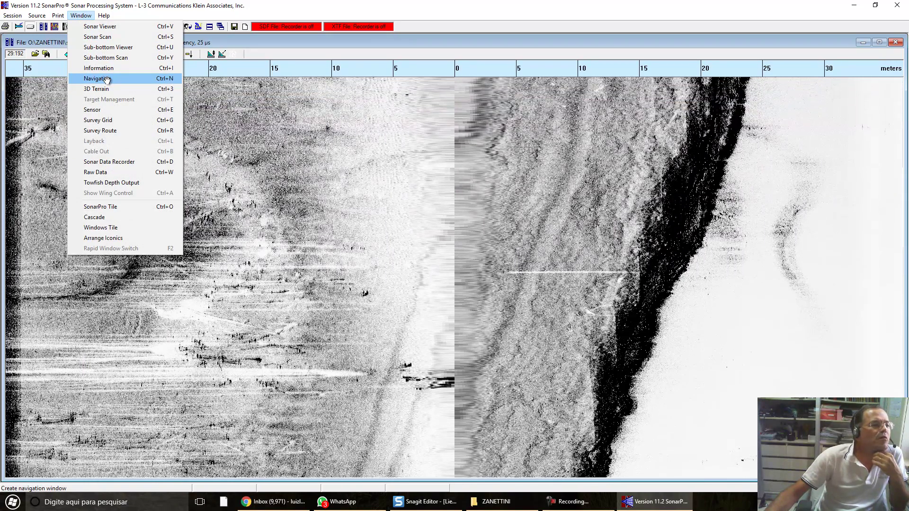
{"action": "left_click", "coordinate": [104, 78]}
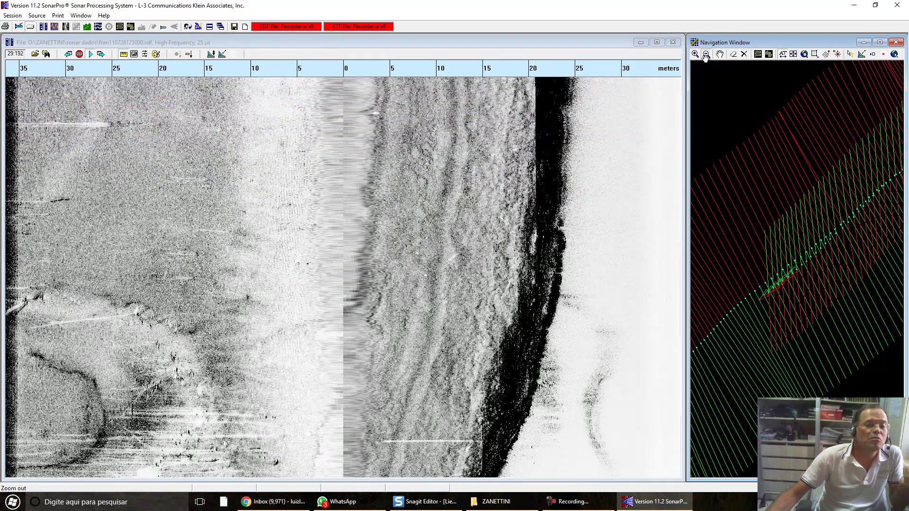
{"action": "left_click", "coordinate": [705, 55]}
{"action": "left_click", "coordinate": [705, 54]}
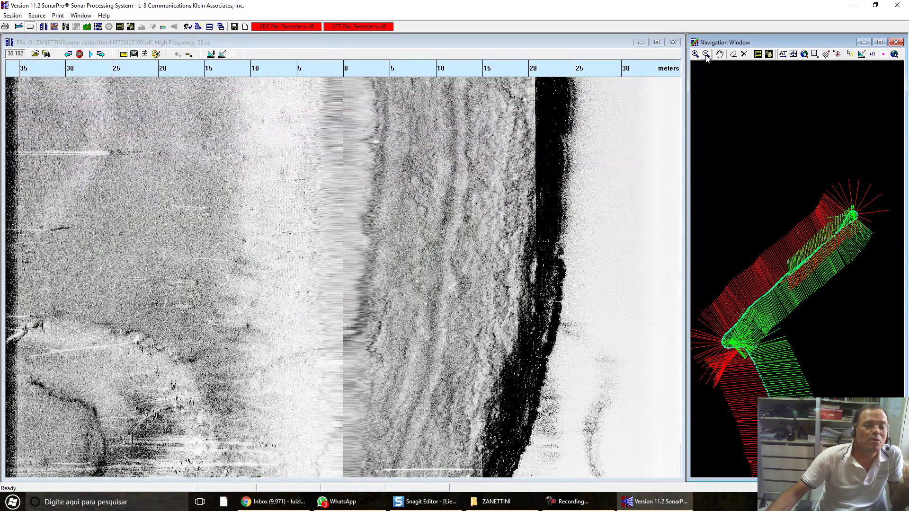
Erase the existing tracks from the Navigation window, leaving its other display options as they are
{"action": "right_click", "coordinate": [796, 164]}
{"action": "left_click", "coordinate": [778, 163]}
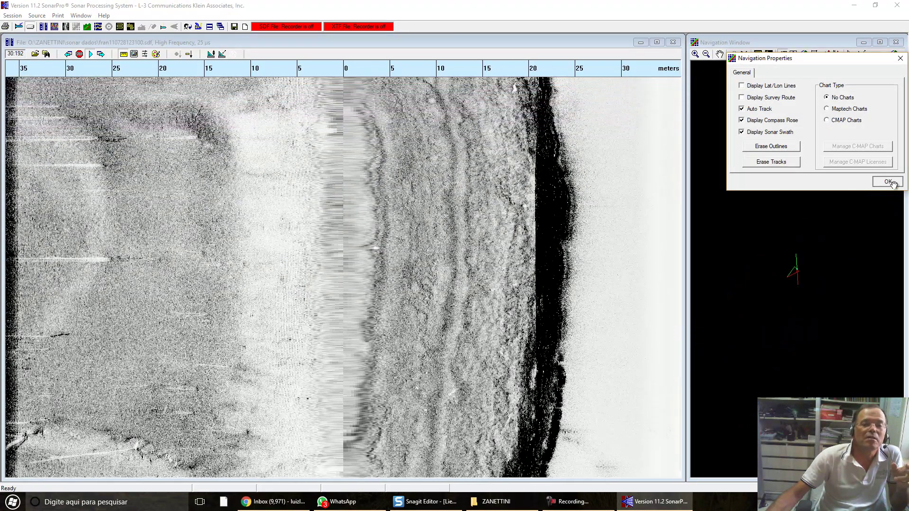
{"action": "left_click", "coordinate": [889, 182]}
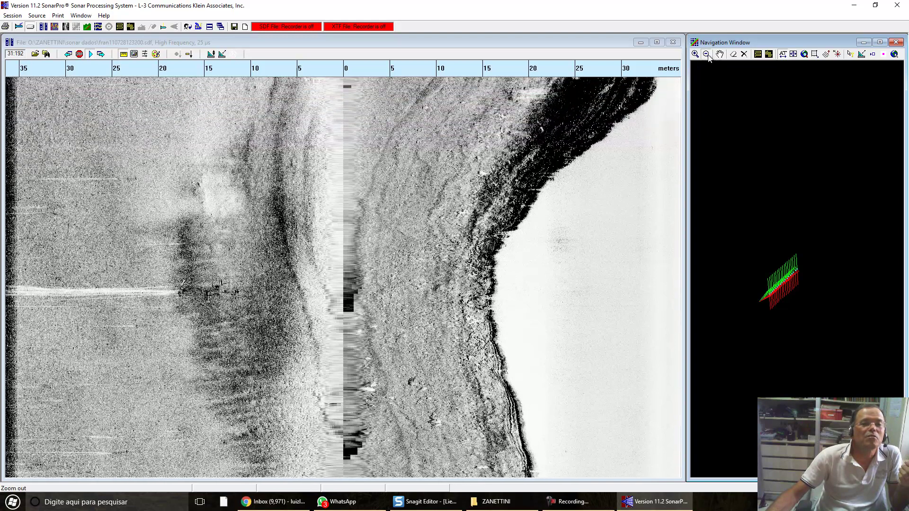
{"action": "left_click", "coordinate": [706, 54]}
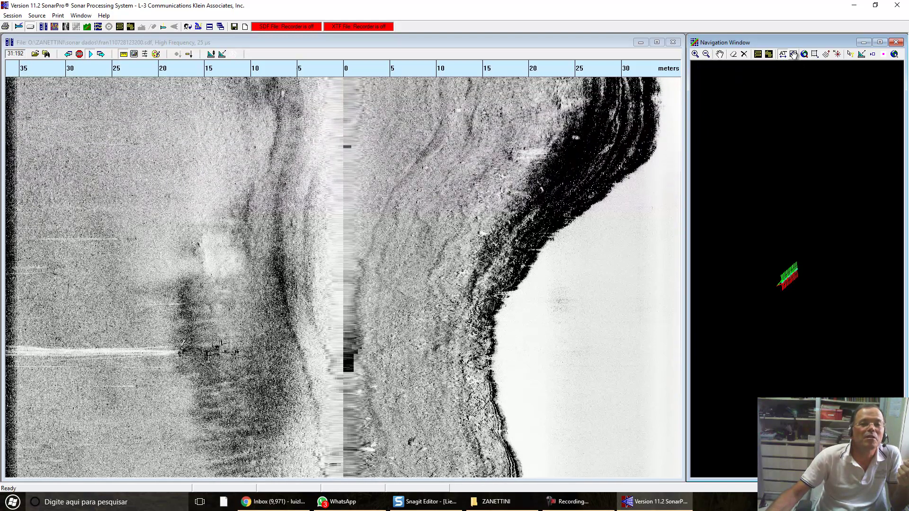
Stop the sonar playback, capture the bright object about 13 m to port as a target, and enlarge its image to zoom 3
{"action": "left_click", "coordinate": [793, 54]}
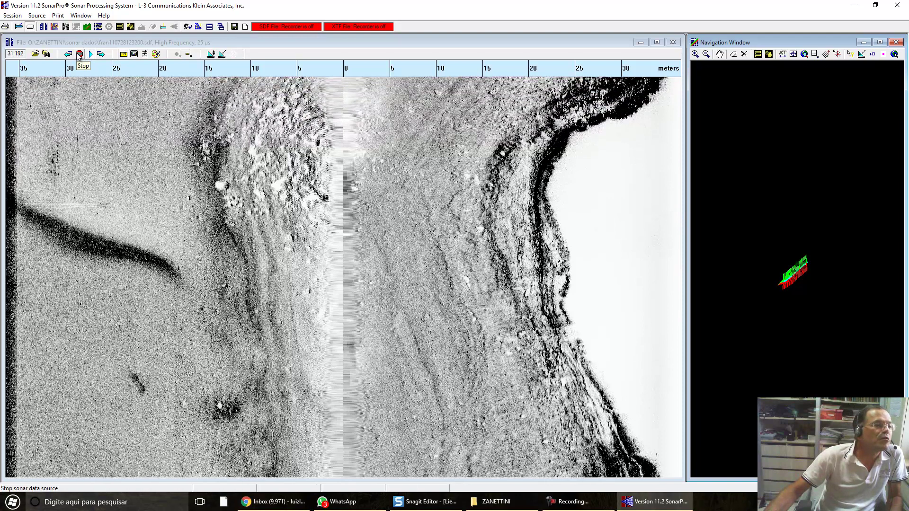
{"action": "left_click", "coordinate": [82, 57]}
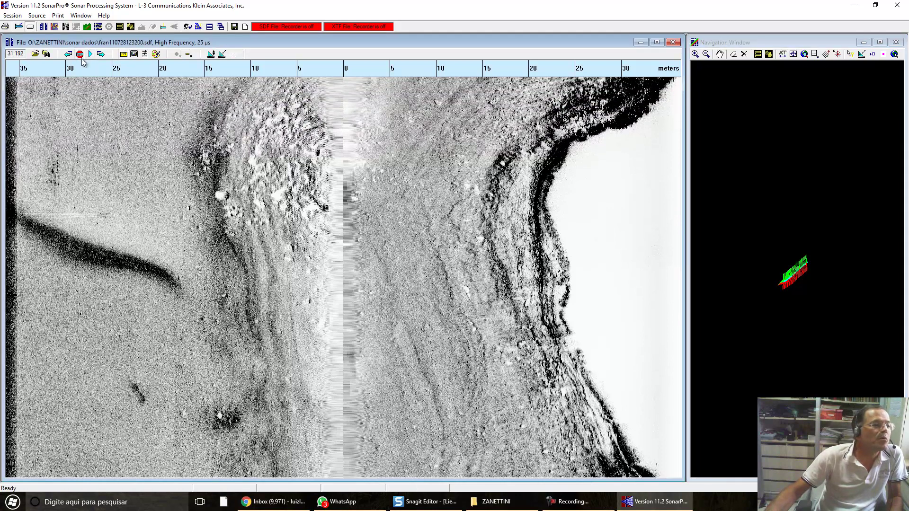
{"action": "left_click", "coordinate": [225, 199]}
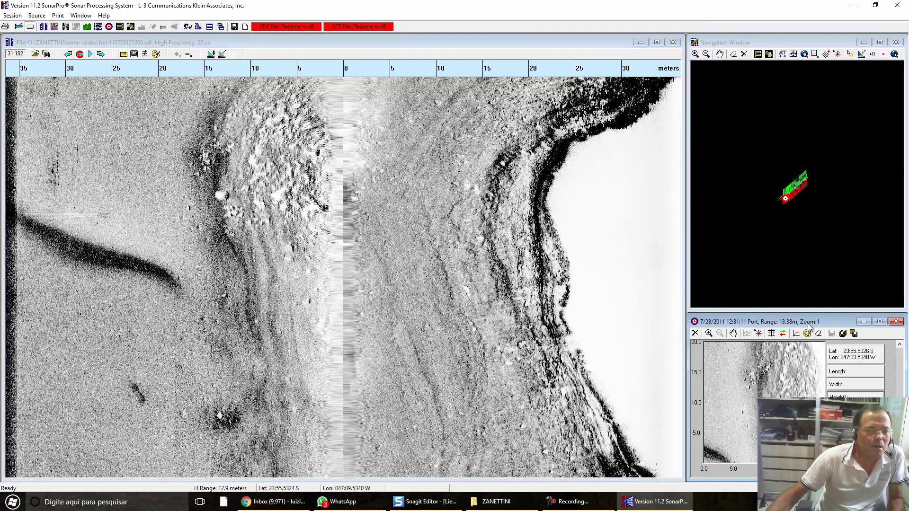
{"action": "left_click_drag", "start_coordinate": [806, 322], "coordinate": [797, 186]}
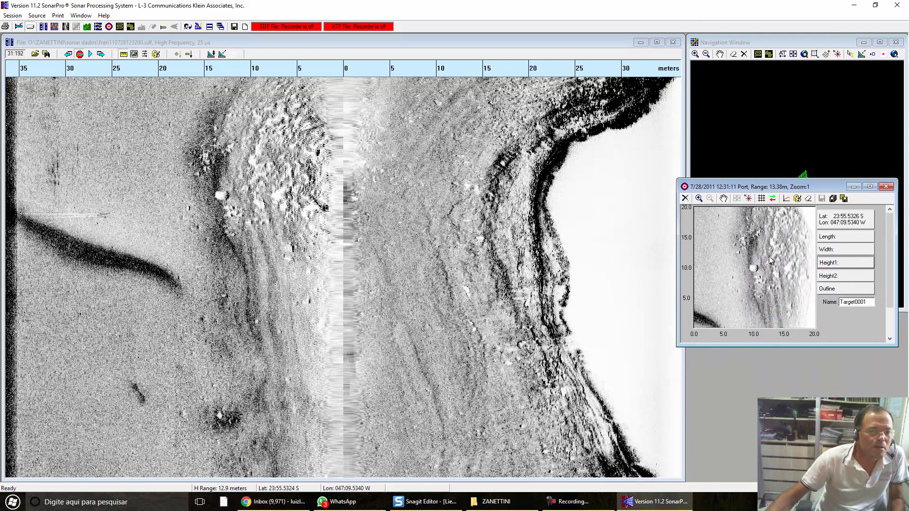
{"action": "left_click", "coordinate": [699, 199]}
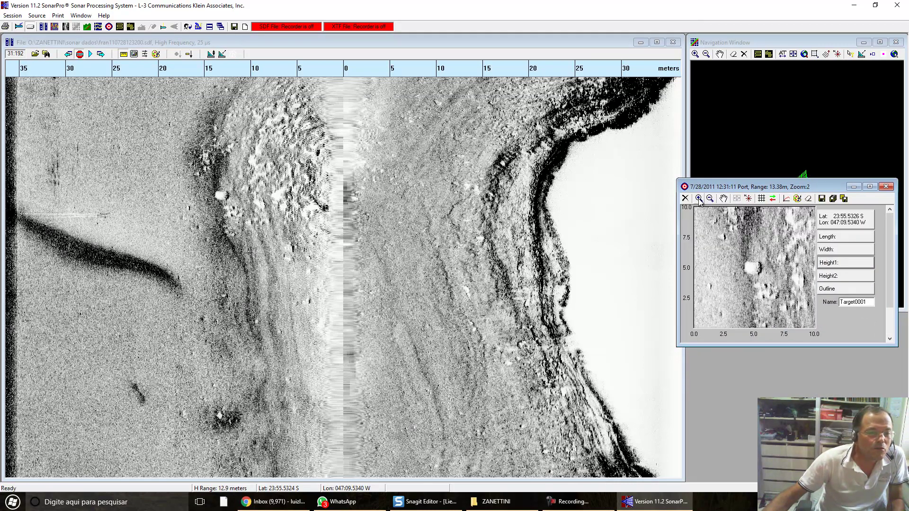
{"action": "left_click", "coordinate": [699, 199]}
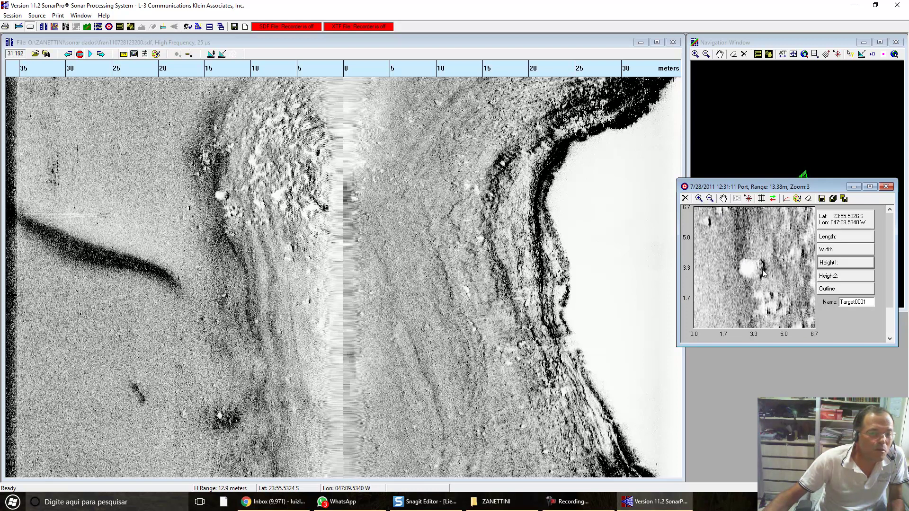
Measure the target's height and length on its enlarged image, and close the target window
{"action": "left_click", "coordinate": [837, 263]}
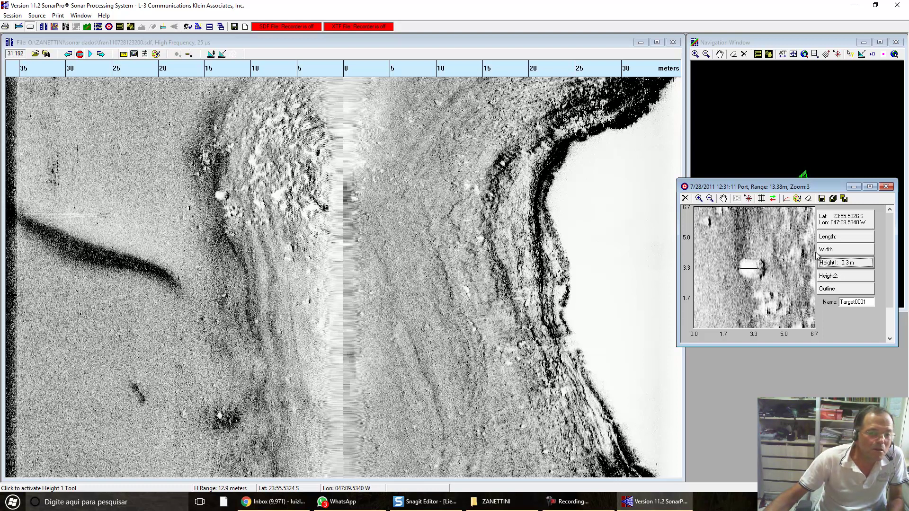
{"action": "left_click", "coordinate": [832, 238]}
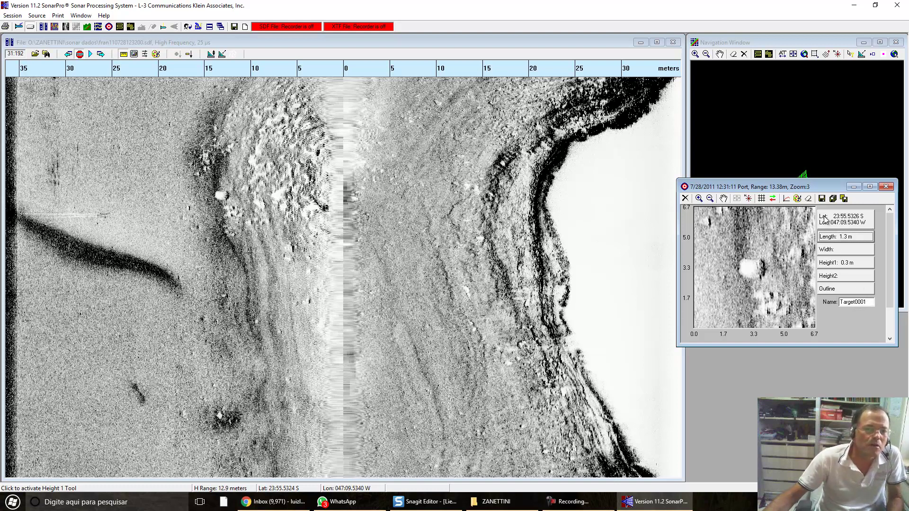
{"action": "left_click", "coordinate": [886, 187]}
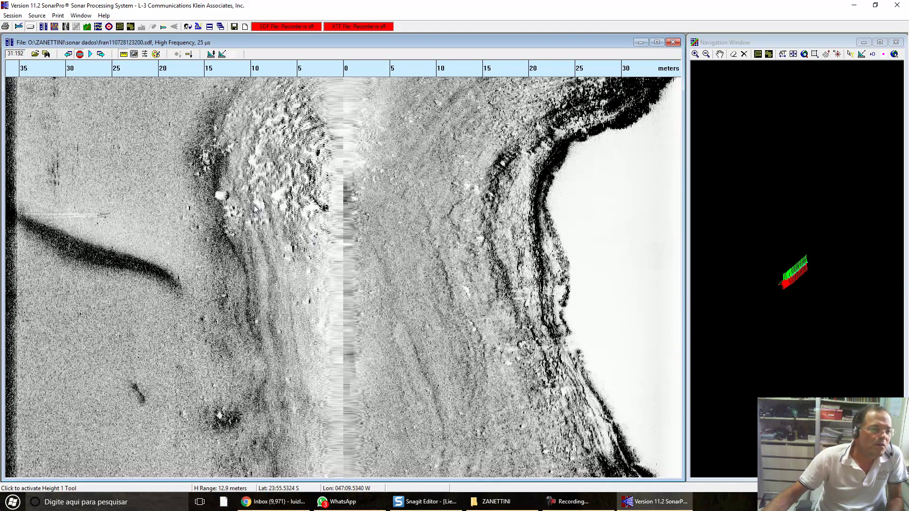
Capture the same bright port-side object as a target again, enlarge its marker in the Navigation window, and close its target image
{"action": "left_click", "coordinate": [226, 197]}
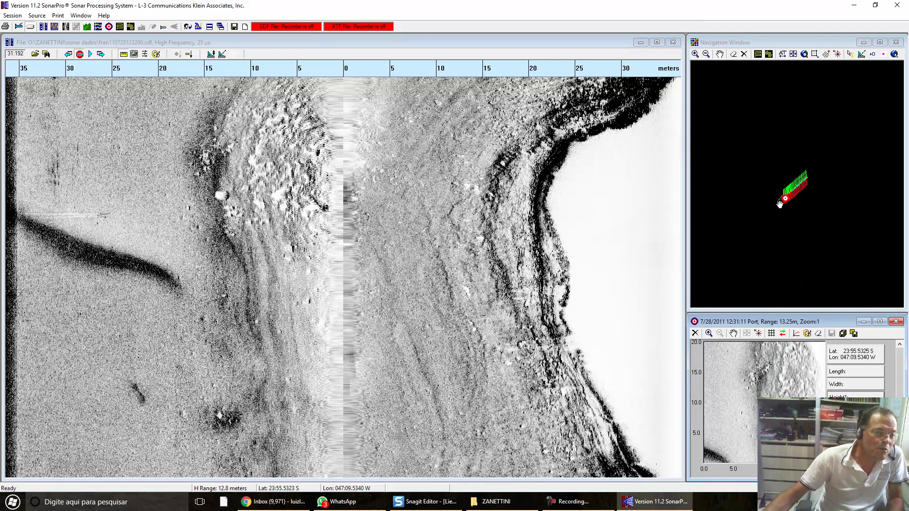
{"action": "left_click", "coordinate": [694, 54]}
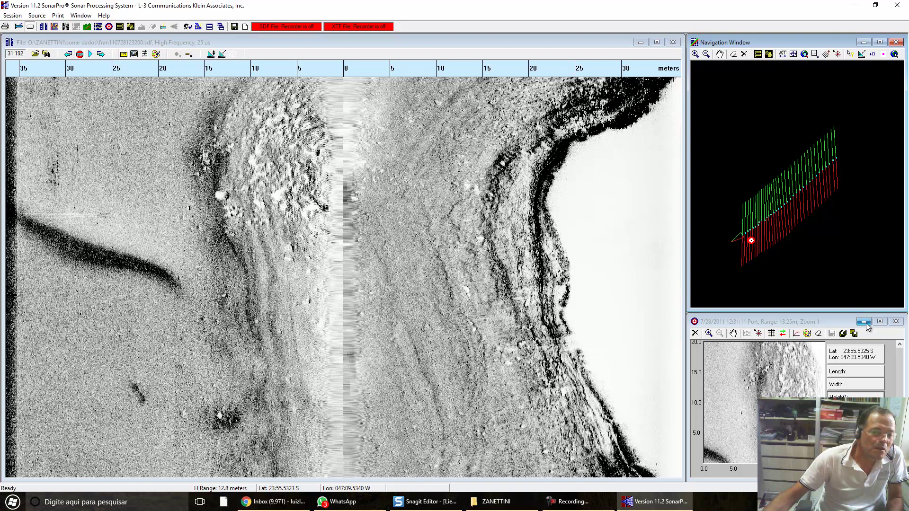
{"action": "left_click", "coordinate": [896, 322]}
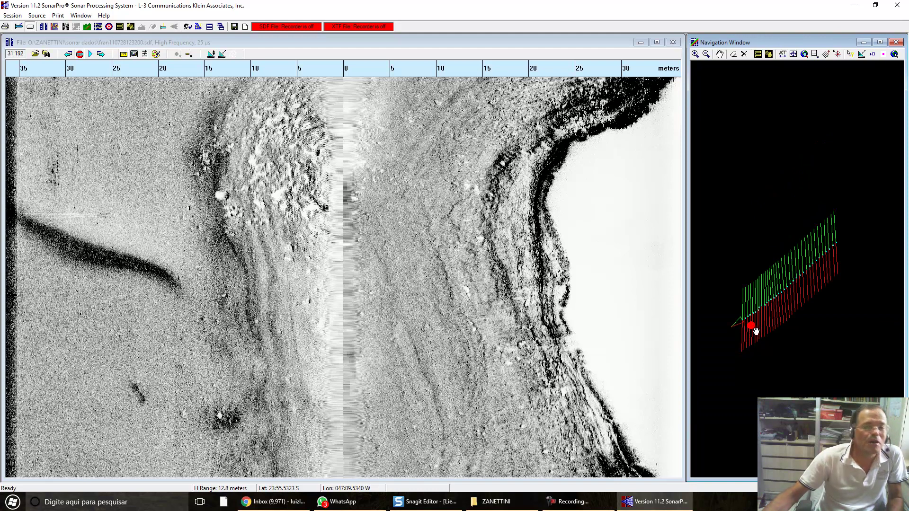
Resume the sonar playback, mark three more targets, two to port and one to starboard, and recentre the Navigation window on the track
{"action": "left_click", "coordinate": [90, 54]}
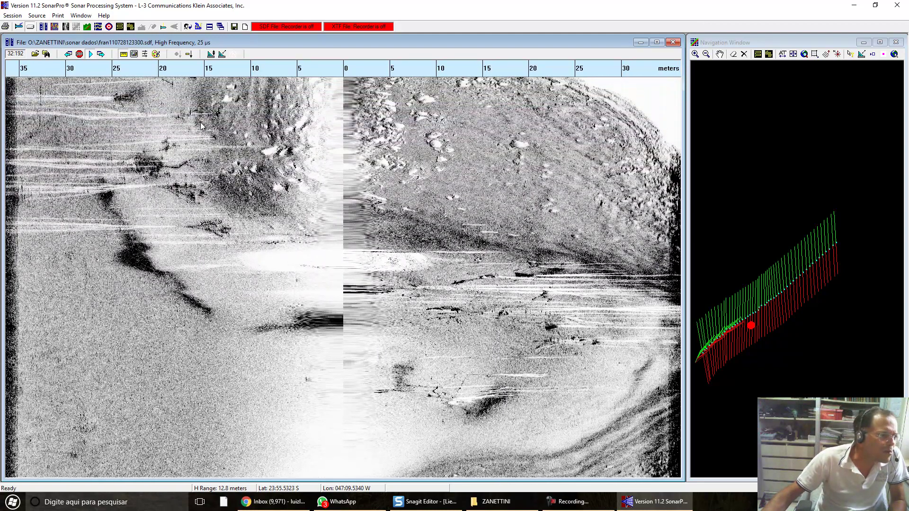
{"action": "left_click", "coordinate": [201, 126]}
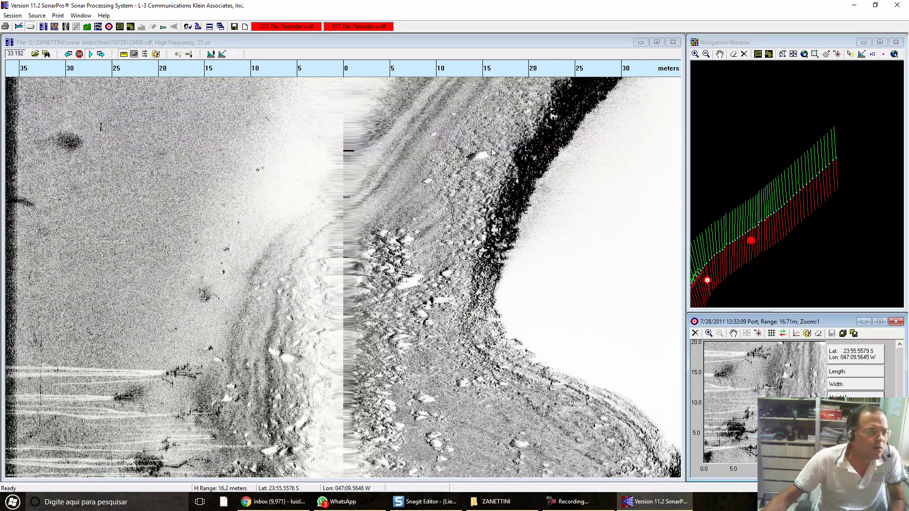
{"action": "left_click", "coordinate": [477, 204]}
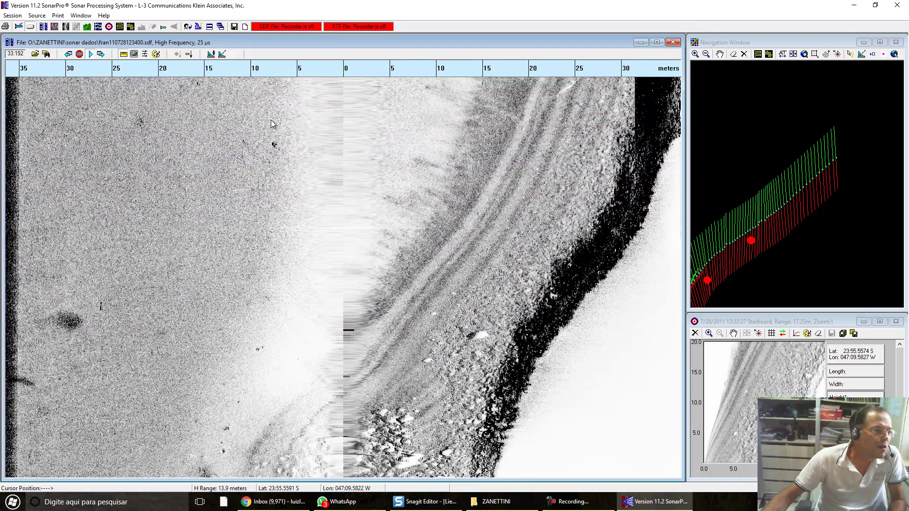
{"action": "left_click", "coordinate": [267, 114]}
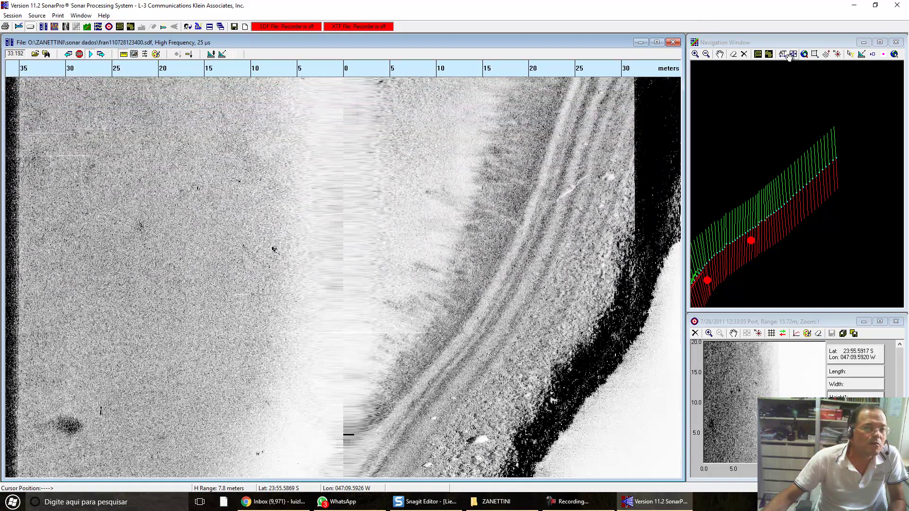
{"action": "left_click", "coordinate": [792, 54]}
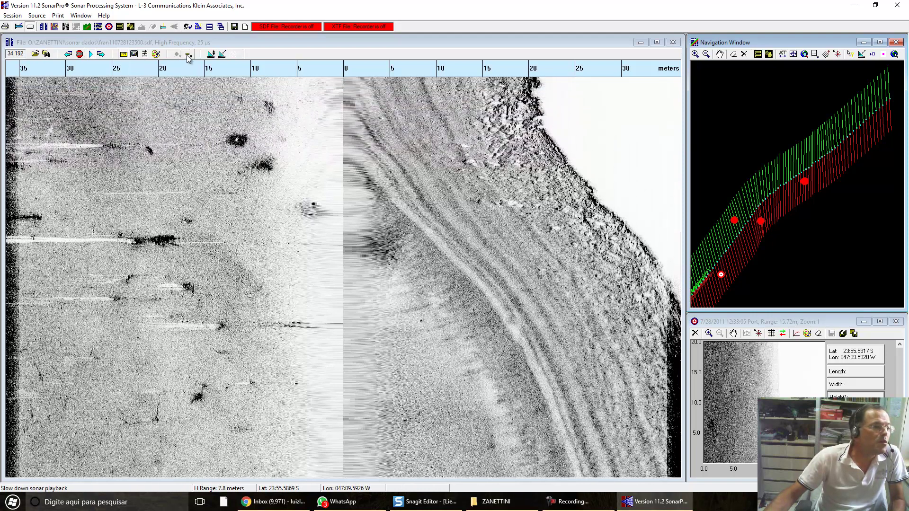
Slow down the sonar playback, turn off Slant Range Correct in the plan view configuration, and try the Starboard data display
{"action": "left_click", "coordinate": [188, 55]}
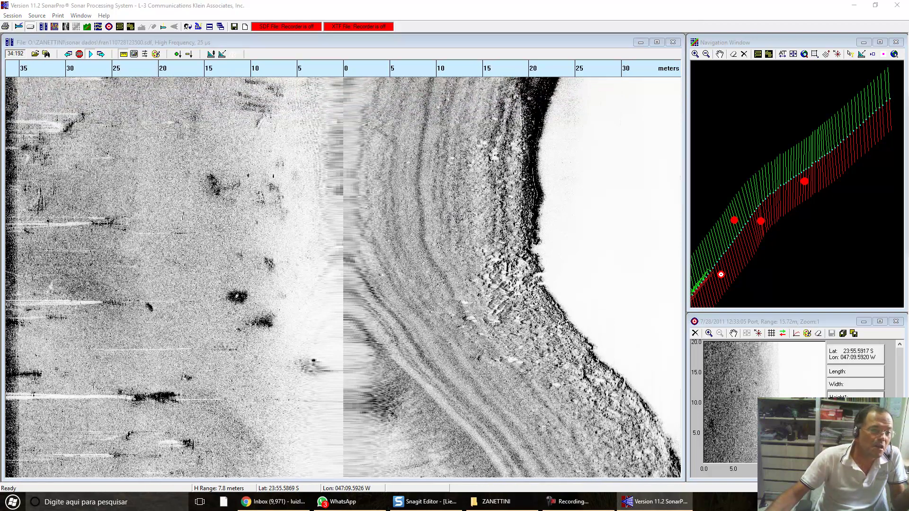
{"action": "double_click", "coordinate": [461, 192]}
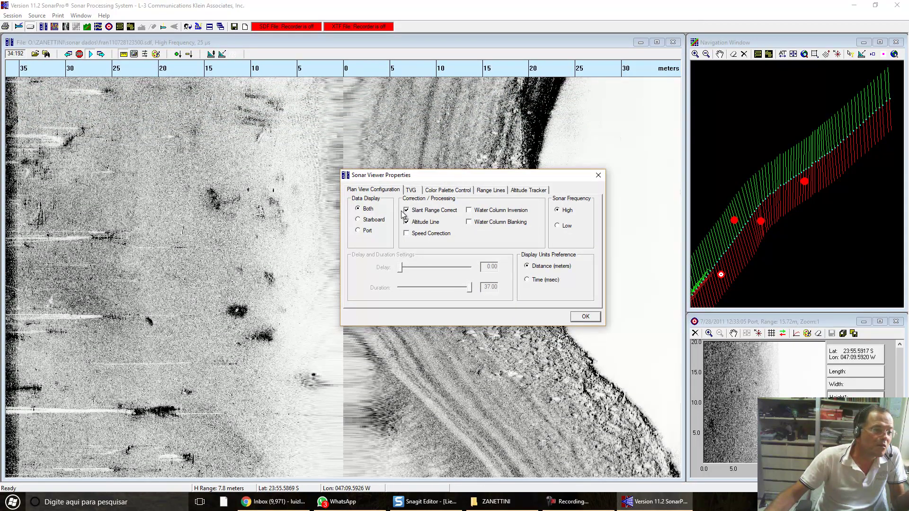
{"action": "left_click", "coordinate": [406, 209]}
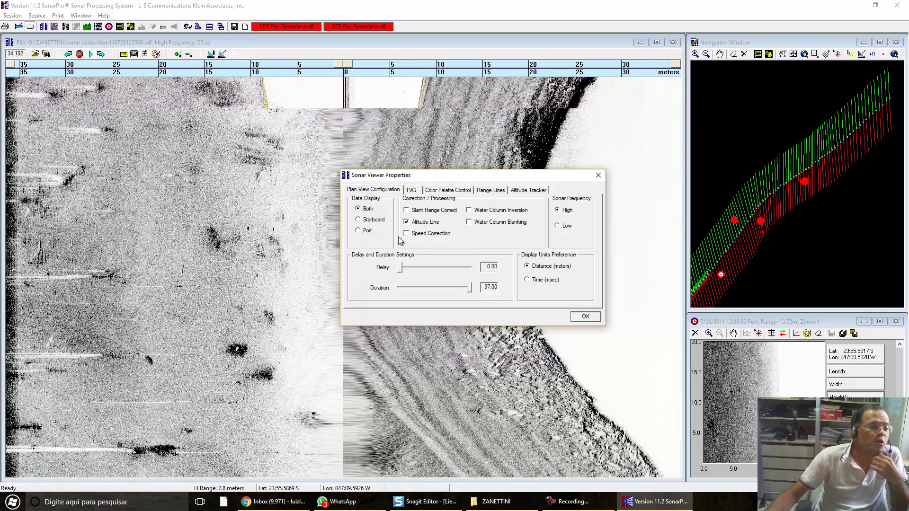
{"action": "left_click", "coordinate": [358, 220]}
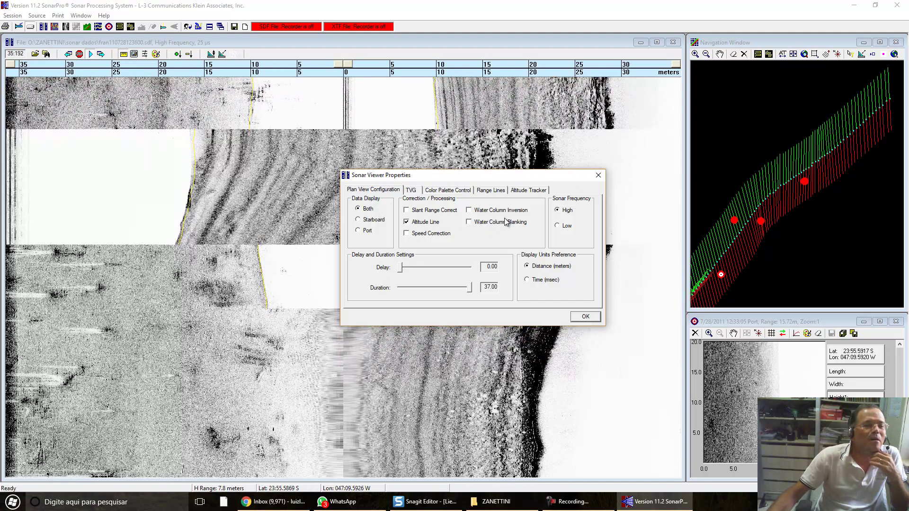
Enable the range lines in the sonar viewer and set their color to green
{"action": "left_click", "coordinate": [492, 191]}
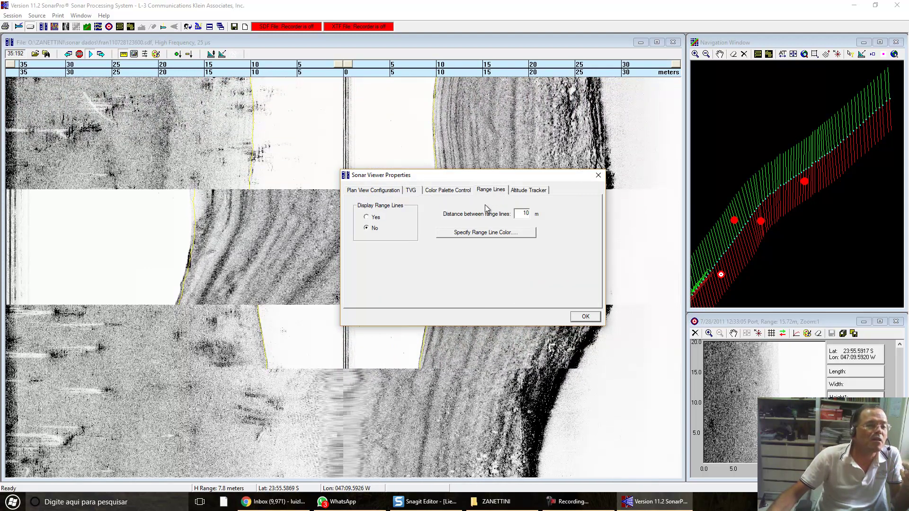
{"action": "left_click", "coordinate": [477, 236]}
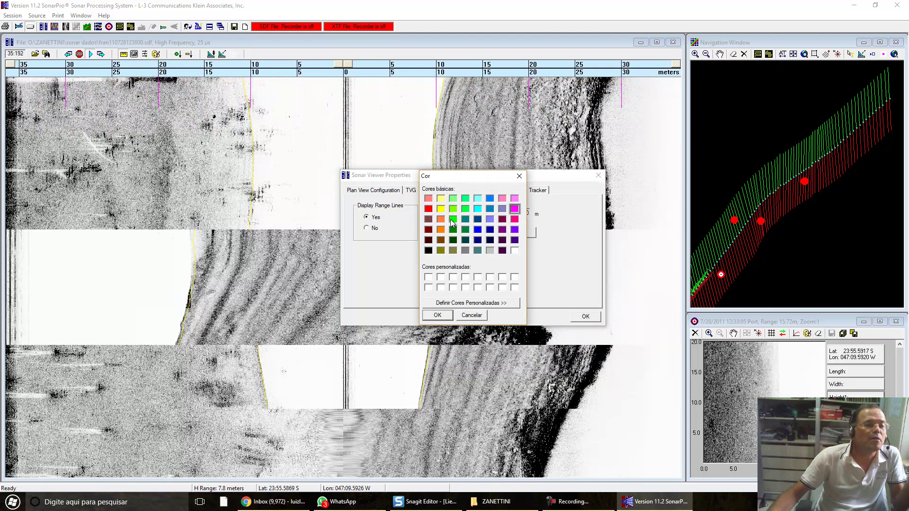
{"action": "left_click", "coordinate": [437, 315]}
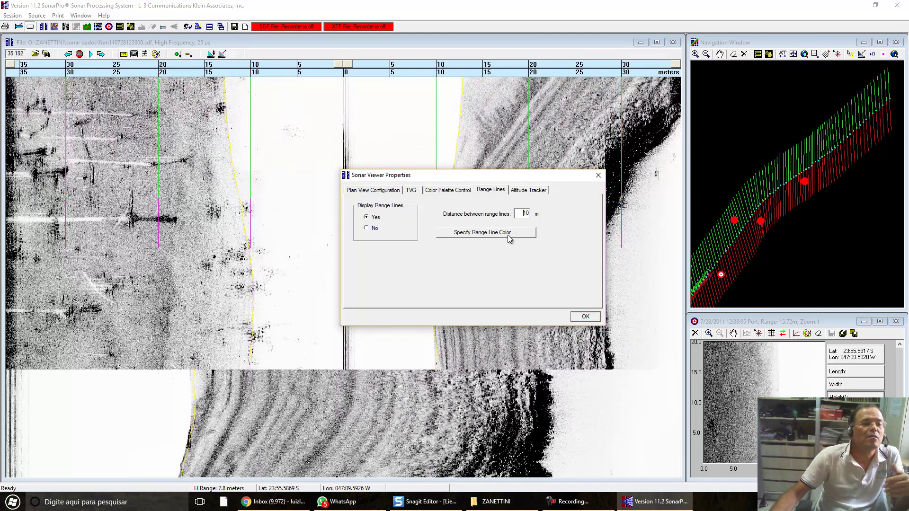
Change the range line color to crimson pink and move the viewer properties clear of the sonar image
{"action": "left_click", "coordinate": [497, 234]}
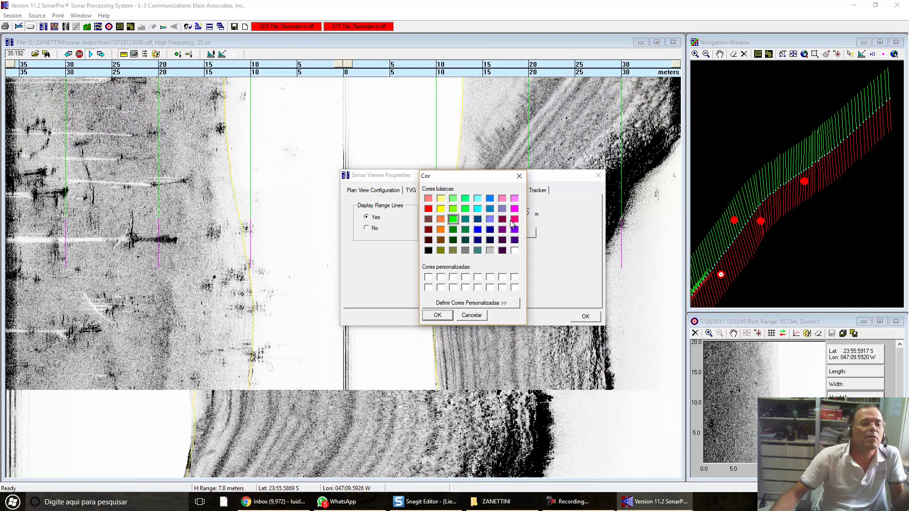
{"action": "left_click", "coordinate": [437, 315]}
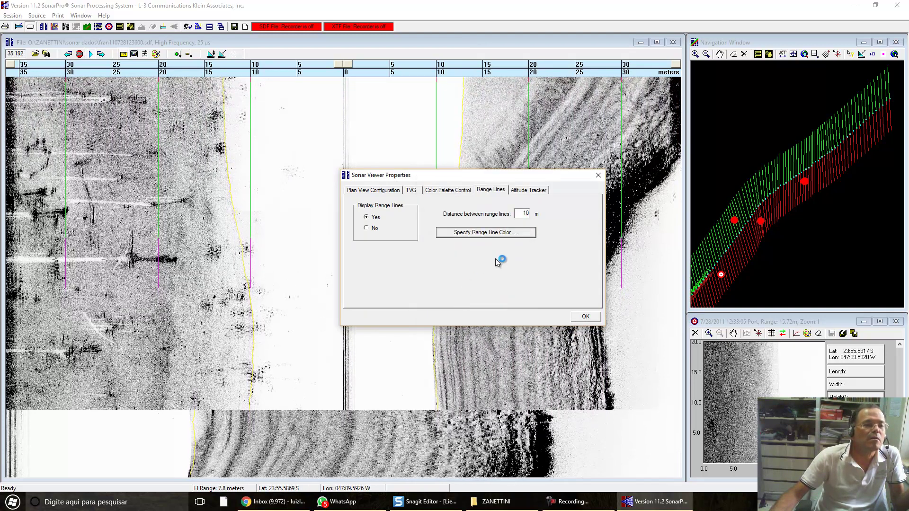
{"action": "left_click_drag", "start_coordinate": [514, 180], "coordinate": [799, 312]}
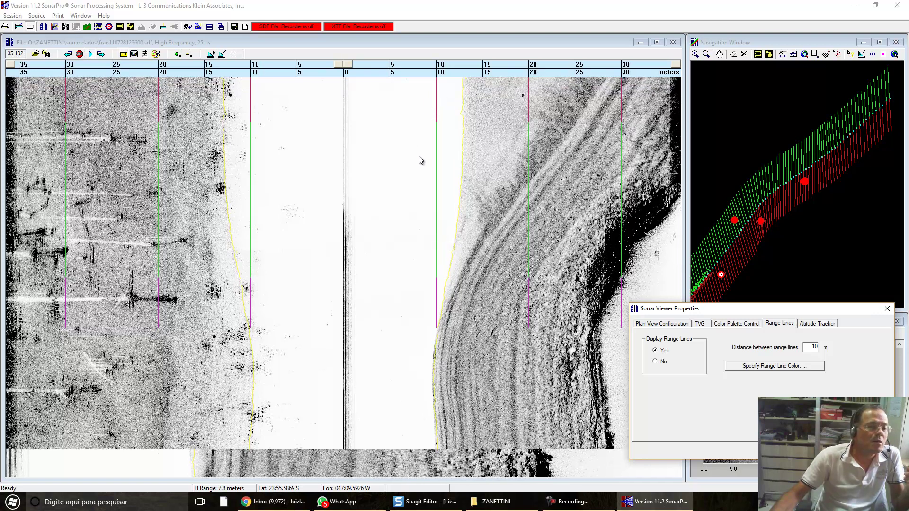
Switch Slant Range Correct on and back off to compare the sonar image, and close the viewer properties
{"action": "left_click", "coordinate": [667, 324]}
{"action": "left_click", "coordinate": [695, 344]}
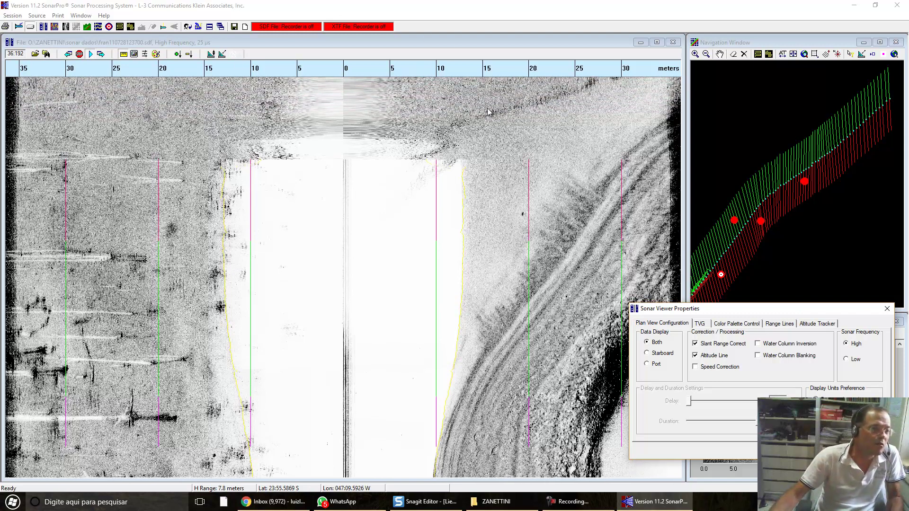
{"action": "left_click", "coordinate": [695, 344]}
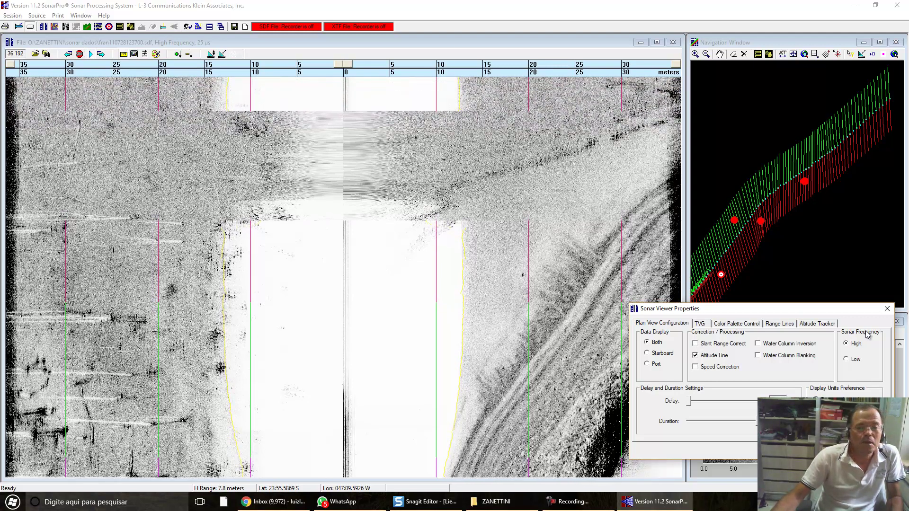
{"action": "left_click", "coordinate": [887, 310]}
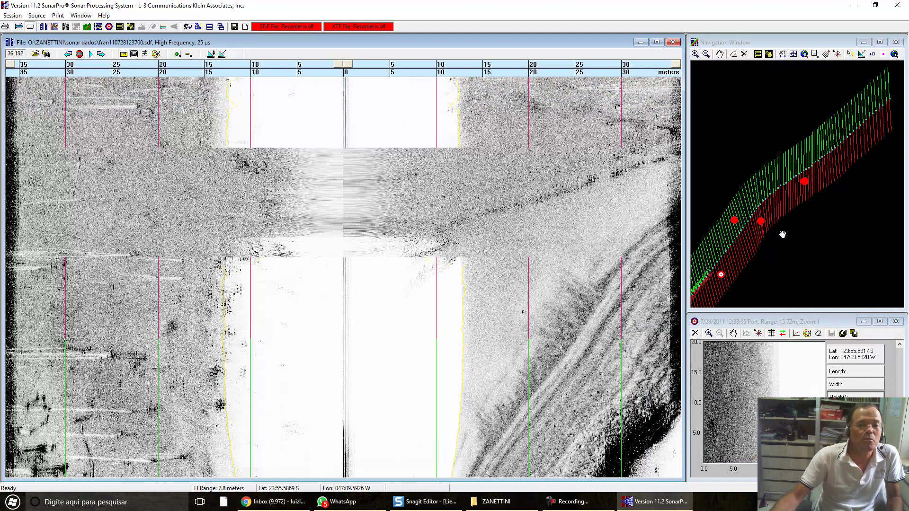
Review the Navigation window's display and chart type options, and bring the whole survey track into view
{"action": "right_click", "coordinate": [752, 117]}
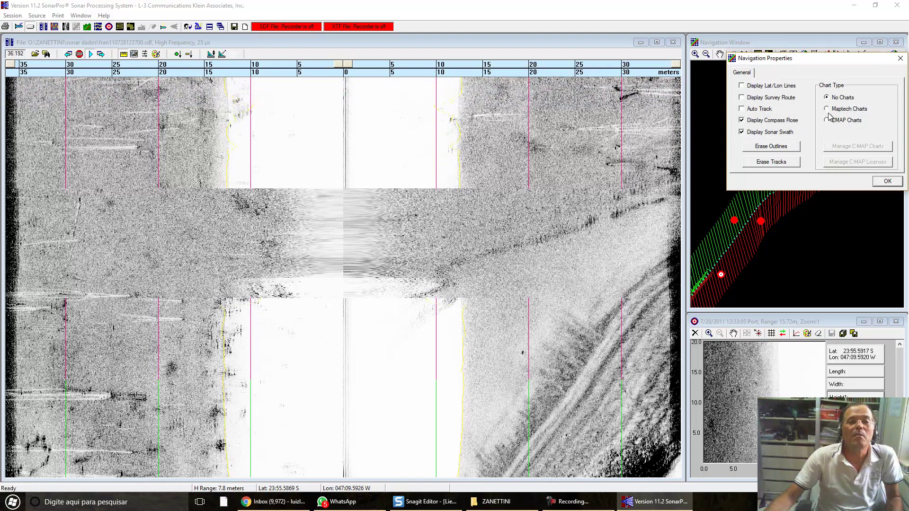
{"action": "left_click", "coordinate": [887, 181]}
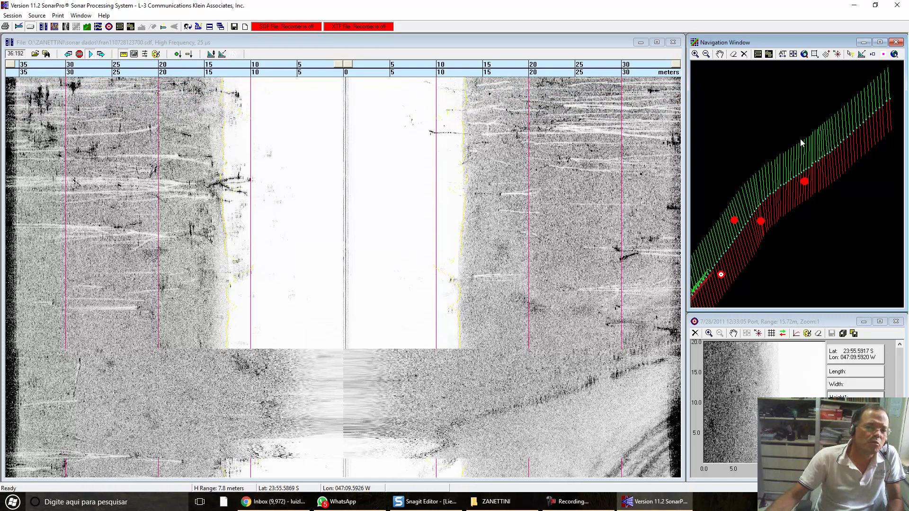
{"action": "left_click", "coordinate": [705, 54]}
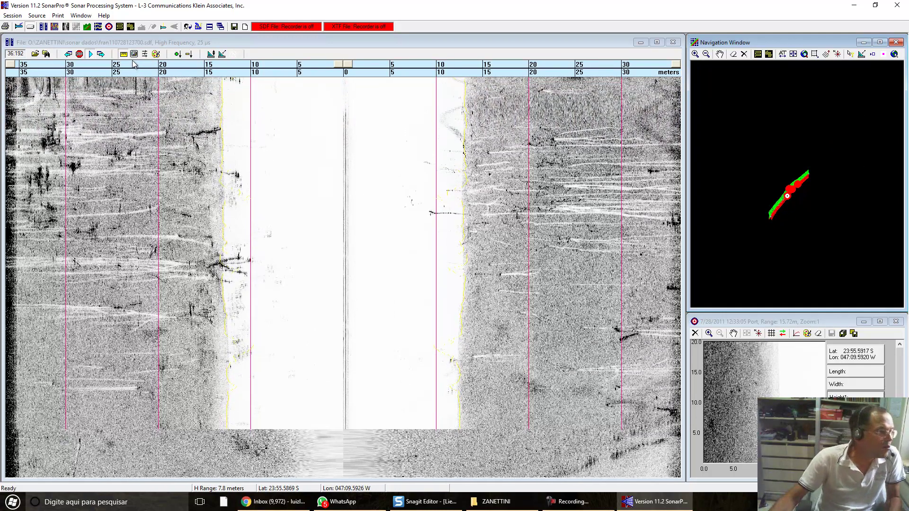
{"action": "left_click", "coordinate": [157, 55]}
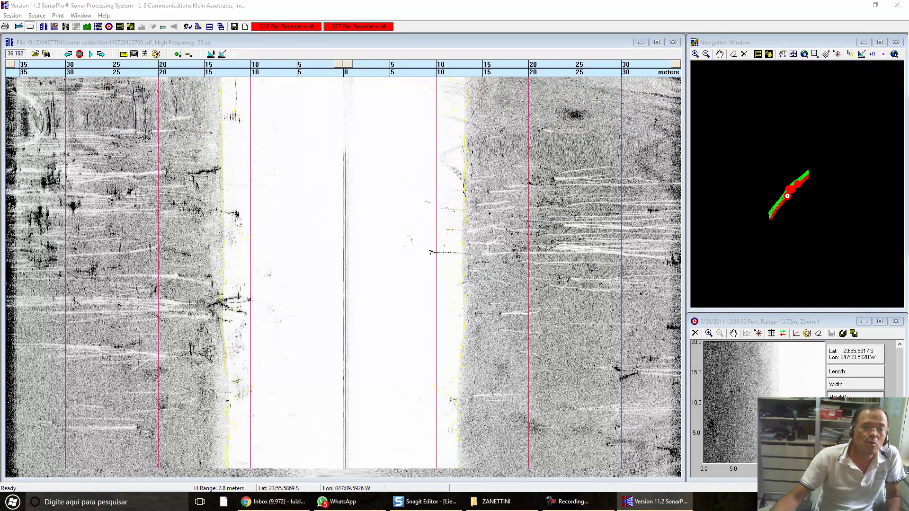
{"action": "key", "text": "Escape"}
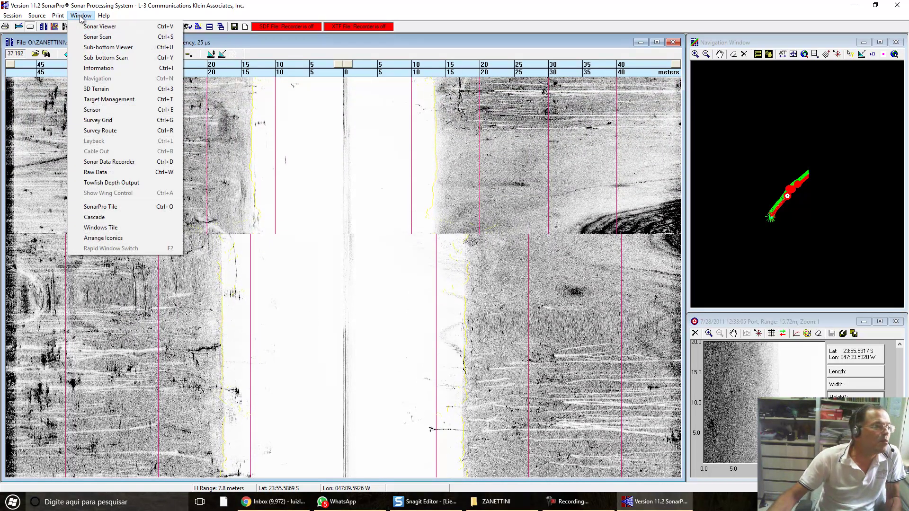
Show the Information window to review the ping, position, heading and towfish altitude data, and hide it again
{"action": "left_click", "coordinate": [100, 68]}
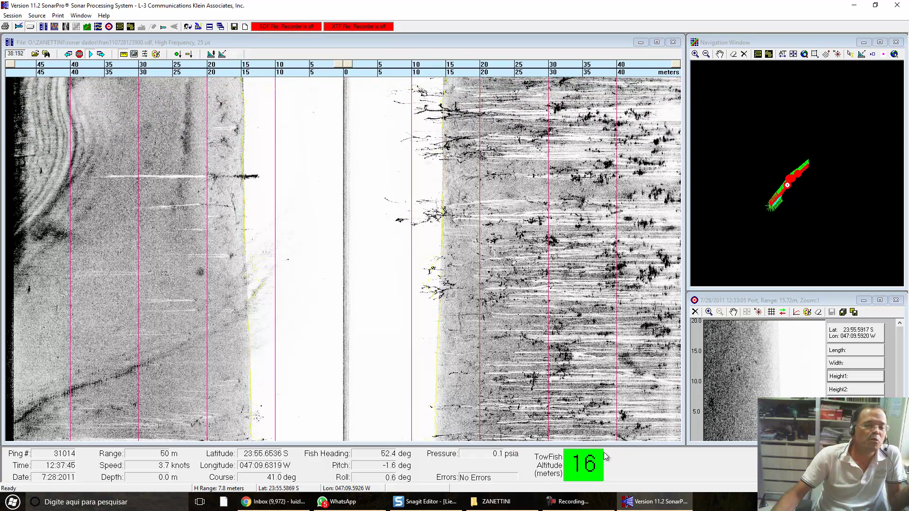
{"action": "left_click", "coordinate": [81, 15]}
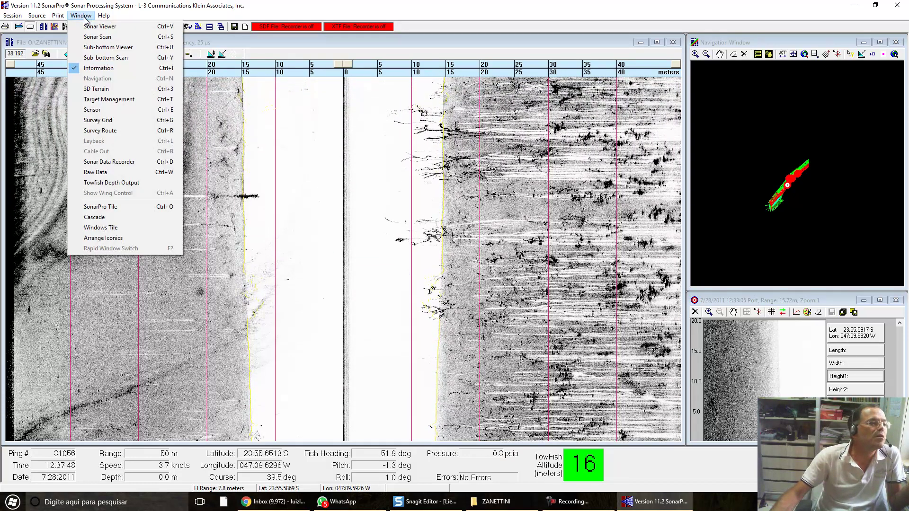
{"action": "left_click", "coordinate": [98, 67]}
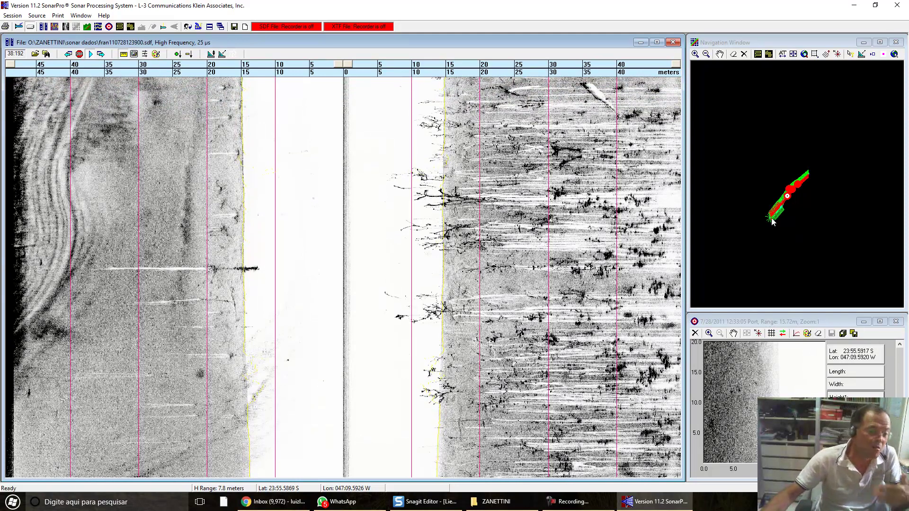
Close the Navigation window and the remaining target window so that only the sonar viewer stays open
{"action": "left_click", "coordinate": [897, 44]}
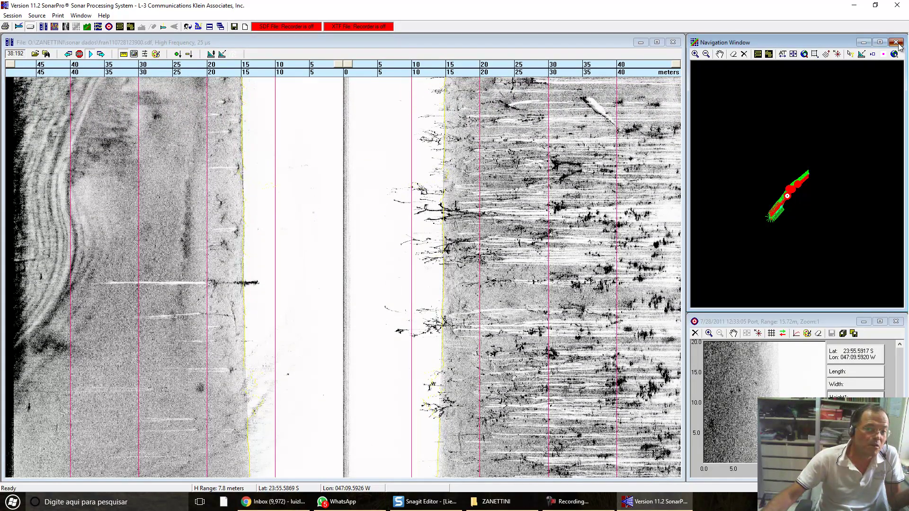
{"action": "left_click", "coordinate": [897, 44]}
{"action": "left_click", "coordinate": [895, 42]}
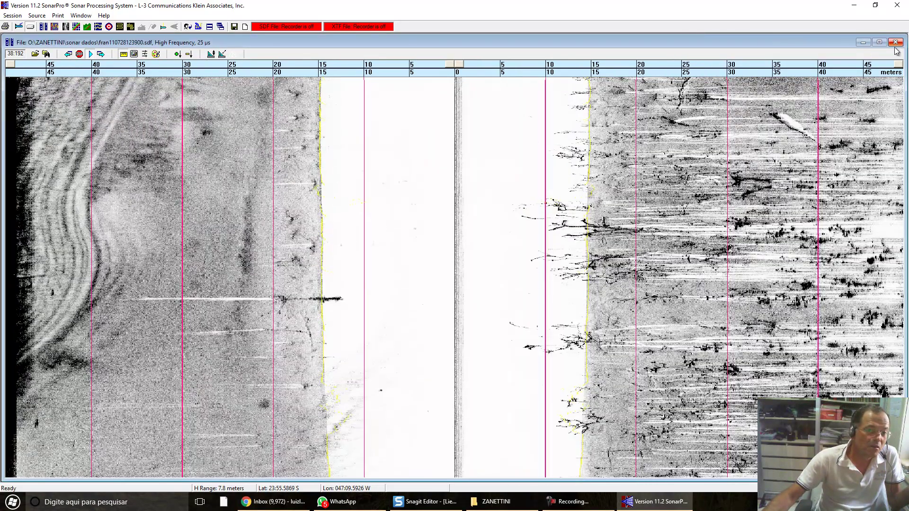